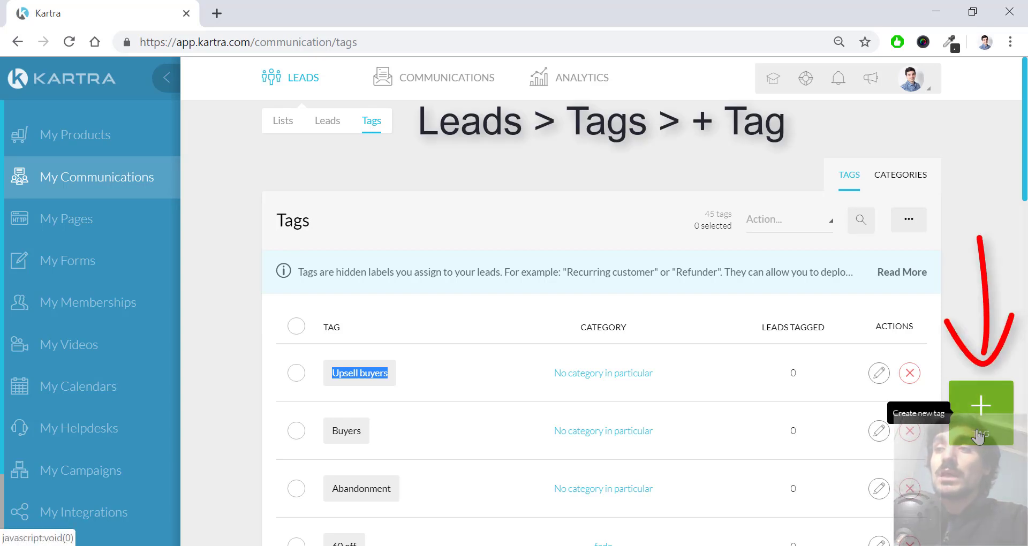
Open the form for a new tag and close it without creating one.
{"action": "left_click", "coordinate": [979, 436]}
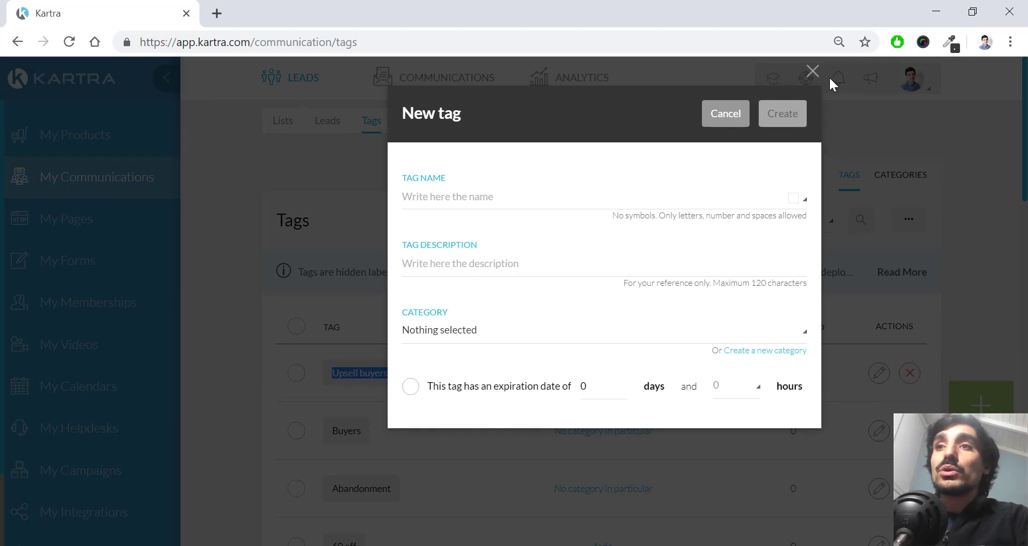
{"action": "left_click", "coordinate": [812, 70]}
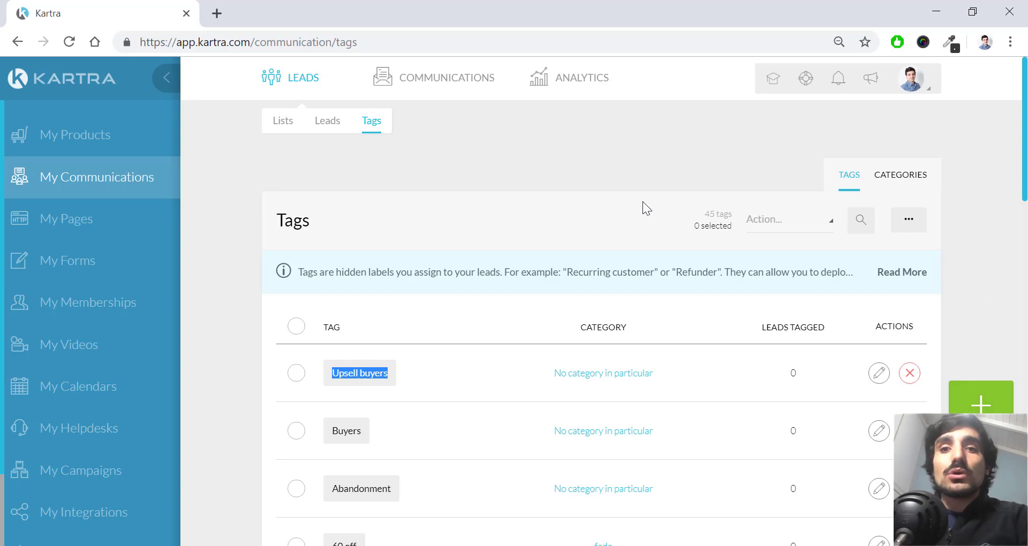
Create a new communication sequence with "Opt In Sequence" as both its name and public description.
{"action": "mouse_move", "coordinate": [470, 85]}
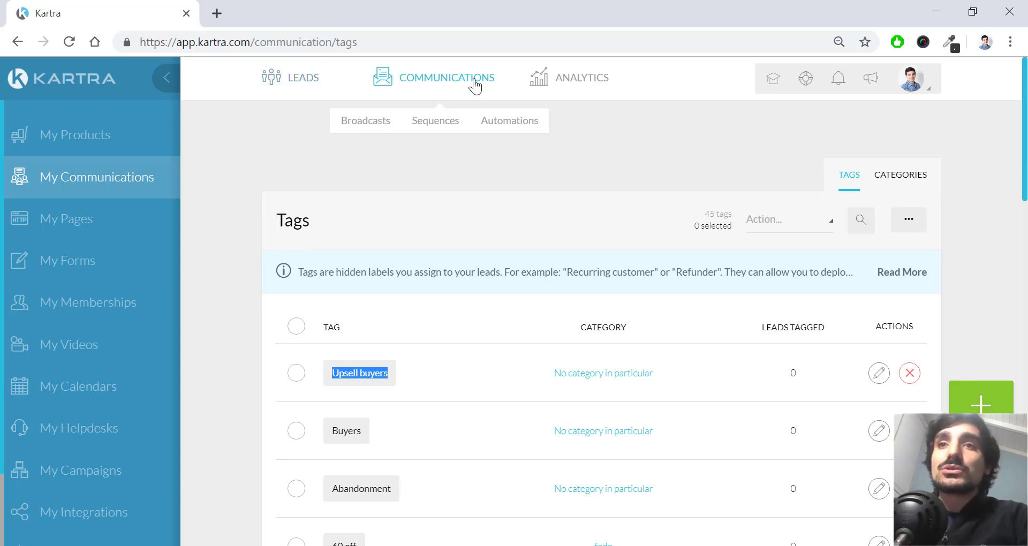
{"action": "left_click", "coordinate": [450, 127]}
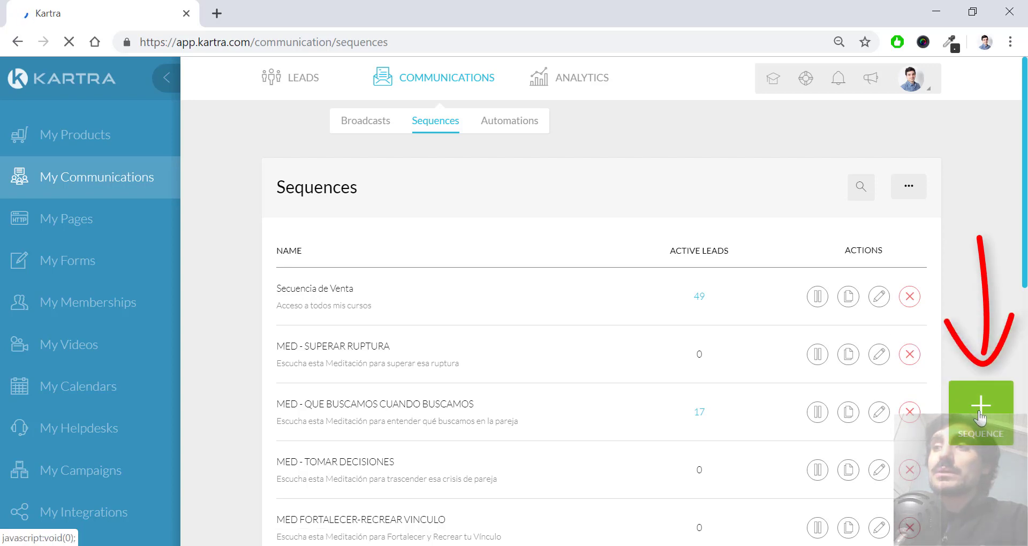
{"action": "left_click", "coordinate": [979, 416]}
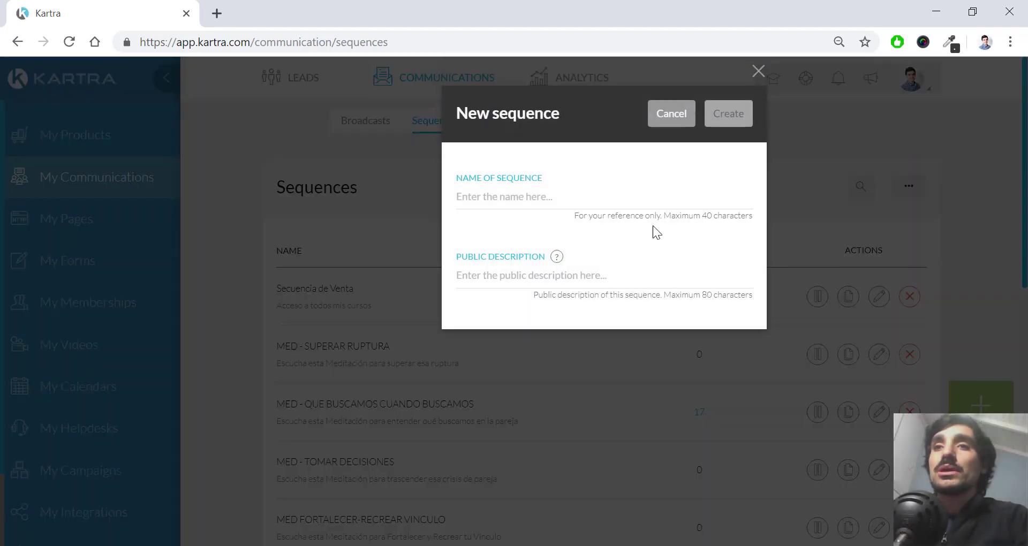
{"action": "left_click", "coordinate": [613, 193]}
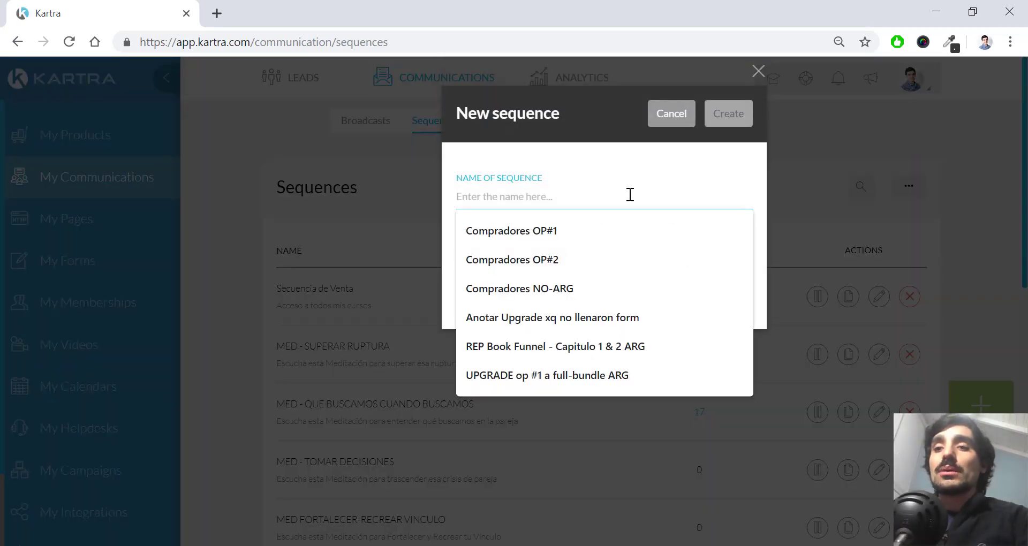
{"action": "type", "text": "Opt In Sequence"}
{"action": "key", "text": "ctrl+a"}
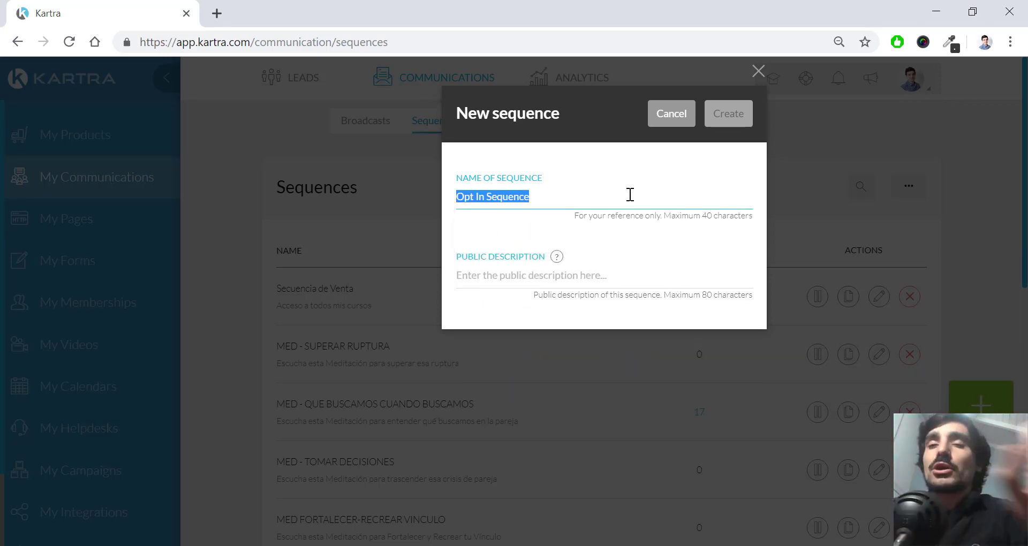
{"action": "left_click", "coordinate": [525, 267]}
{"action": "type", "text": "Opt In Sequence"}
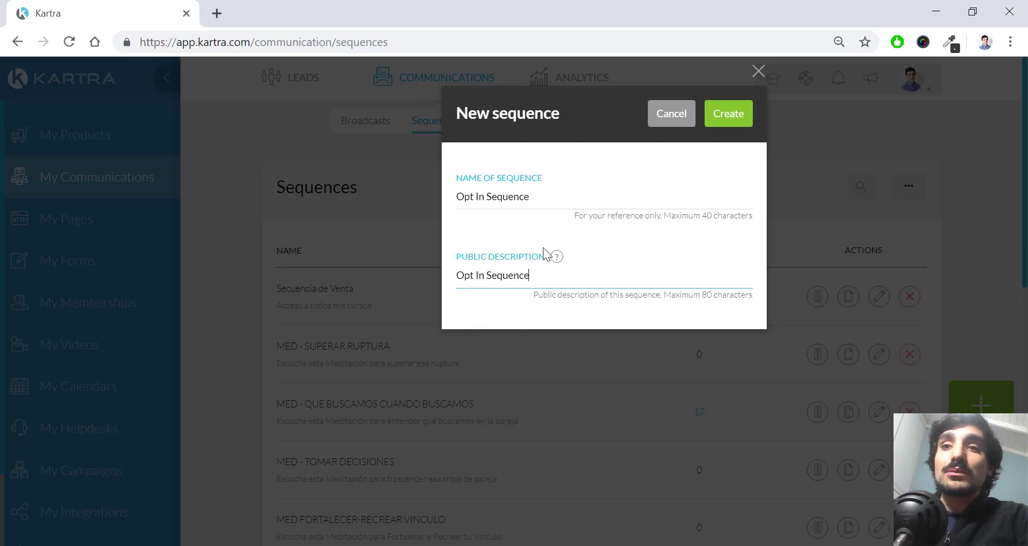
{"action": "left_click_drag", "start_coordinate": [549, 275], "coordinate": [450, 276]}
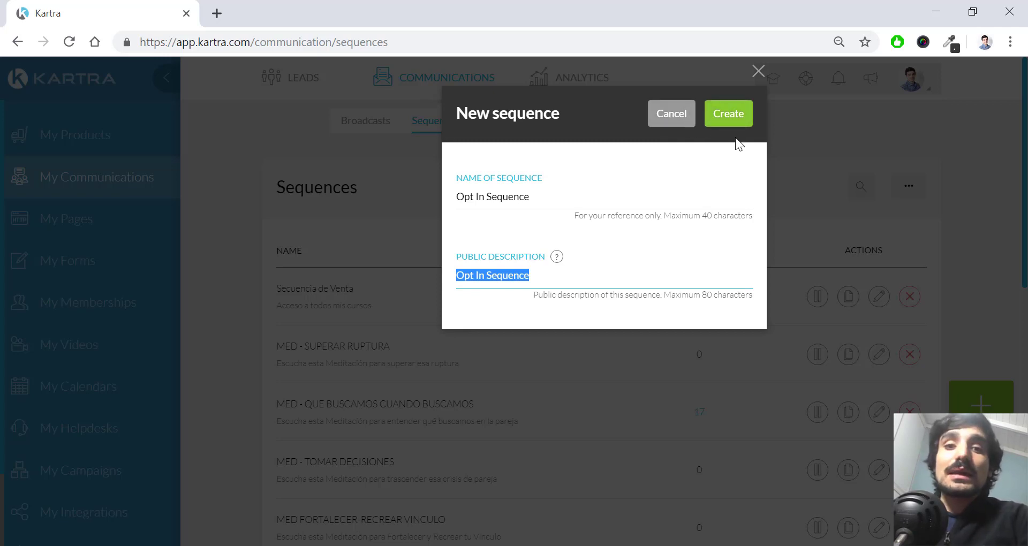
{"action": "left_click", "coordinate": [740, 121]}
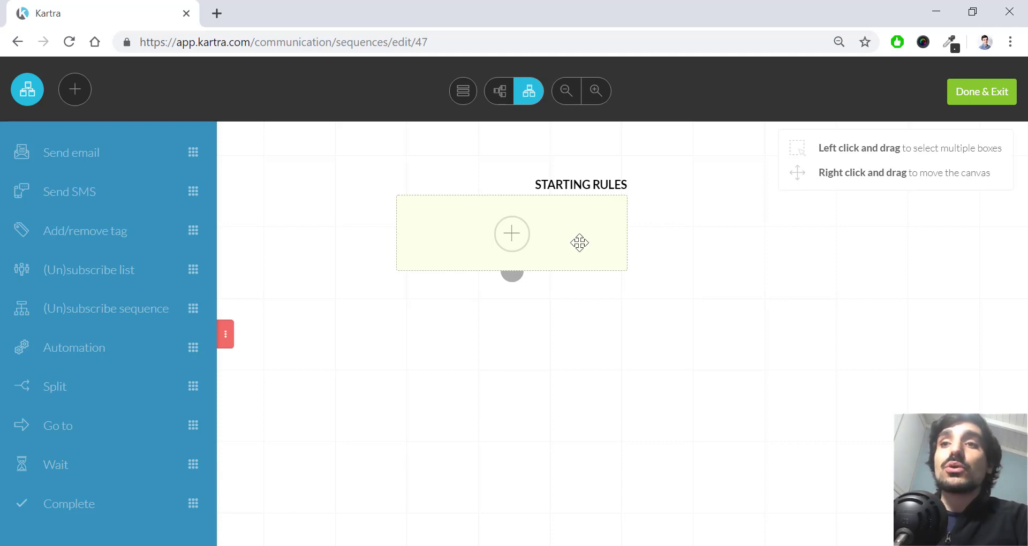
Add the opt-in form "Opt in form for the funnel" as the sequence's starting rule and save it.
{"action": "left_click", "coordinate": [524, 247]}
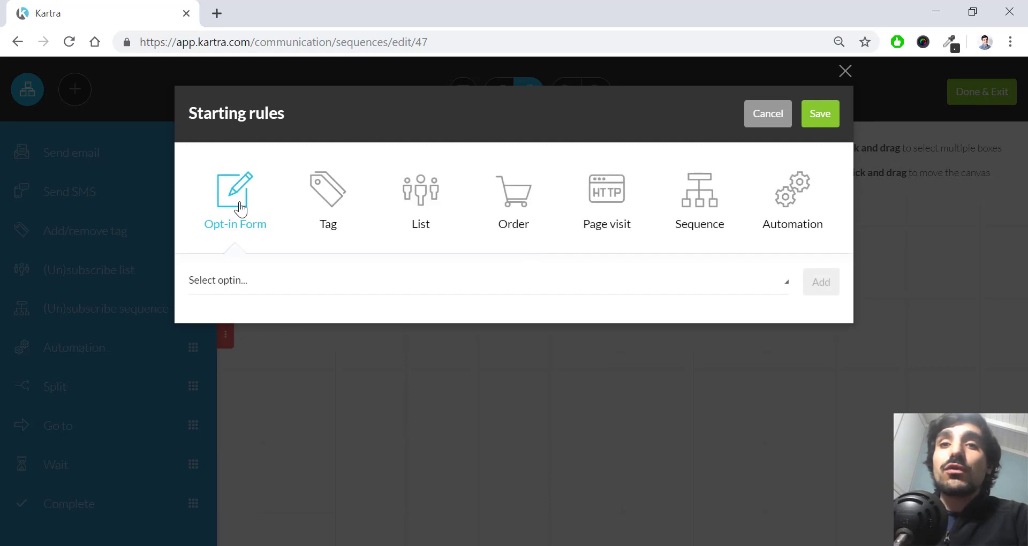
{"action": "left_click", "coordinate": [347, 286]}
{"action": "scroll", "coordinate": [435, 344], "scroll_direction": "down", "scroll_amount": 5}
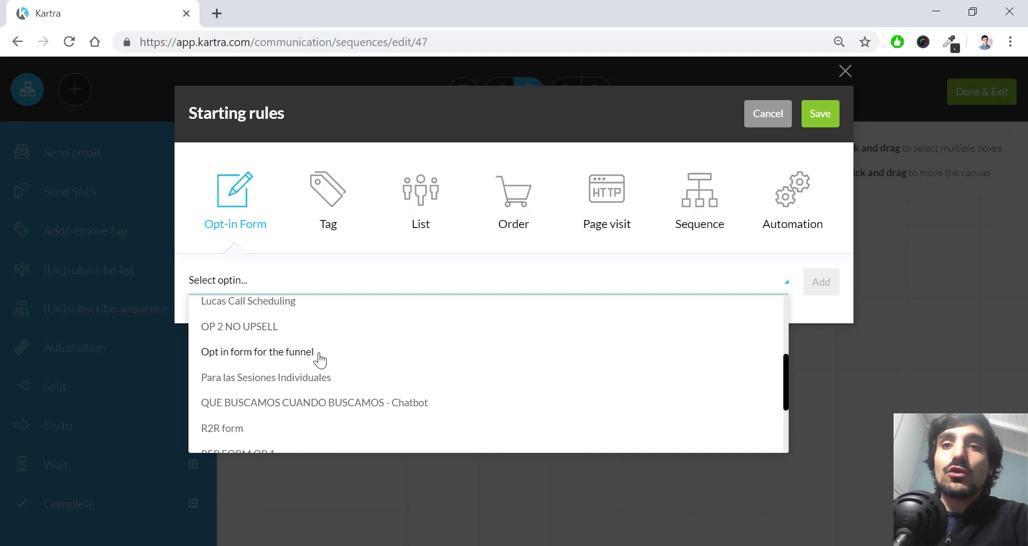
{"action": "left_click", "coordinate": [320, 354]}
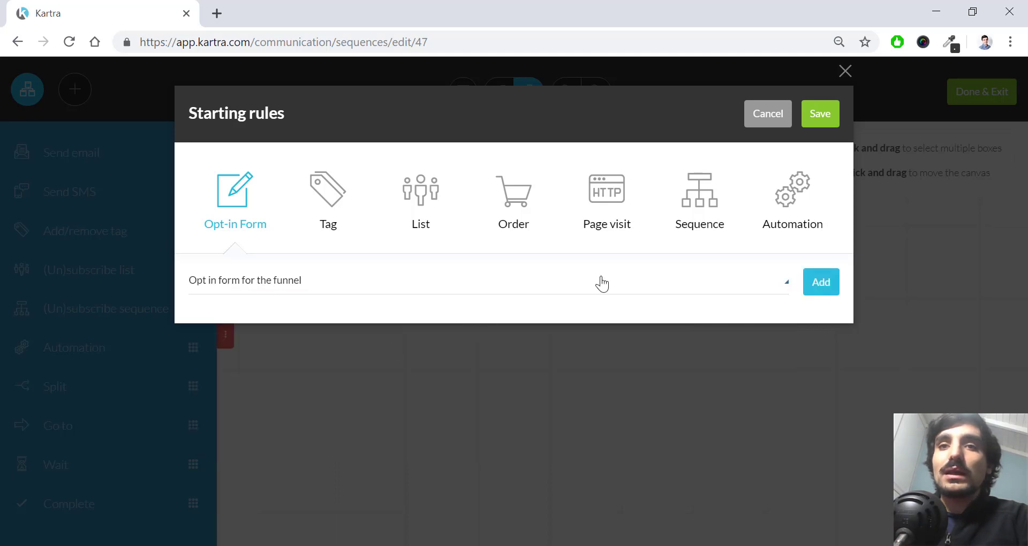
{"action": "left_click", "coordinate": [821, 282]}
{"action": "left_click", "coordinate": [827, 122]}
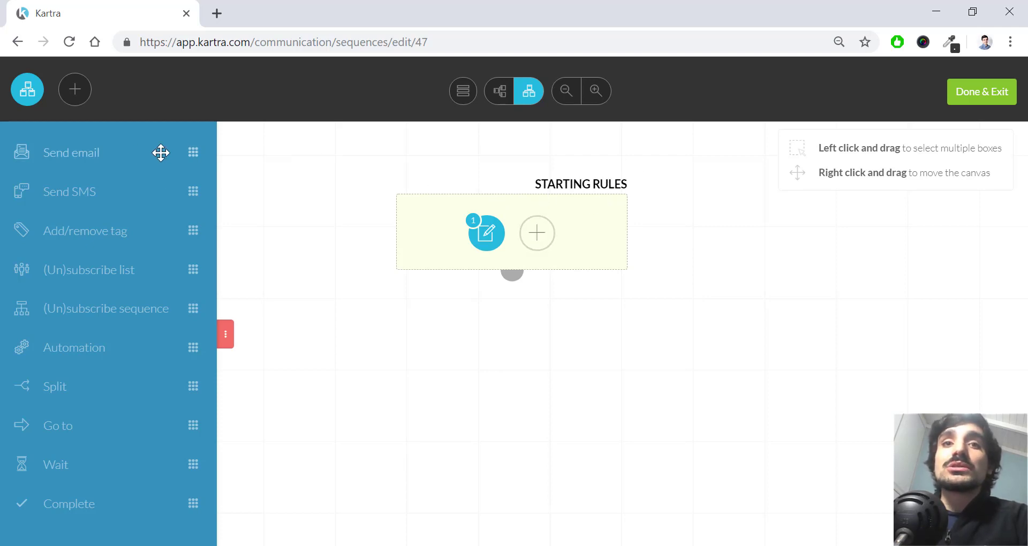
Add a Send email step below the starting rules, running right after the previous step on all days at any time.
{"action": "left_click_drag", "start_coordinate": [101, 153], "coordinate": [507, 356]}
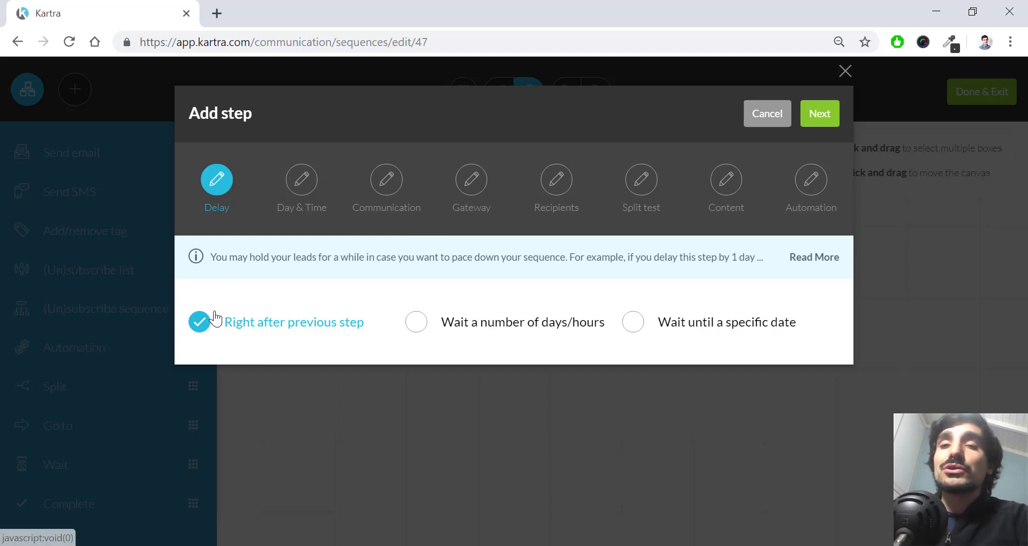
{"action": "left_click", "coordinate": [831, 123]}
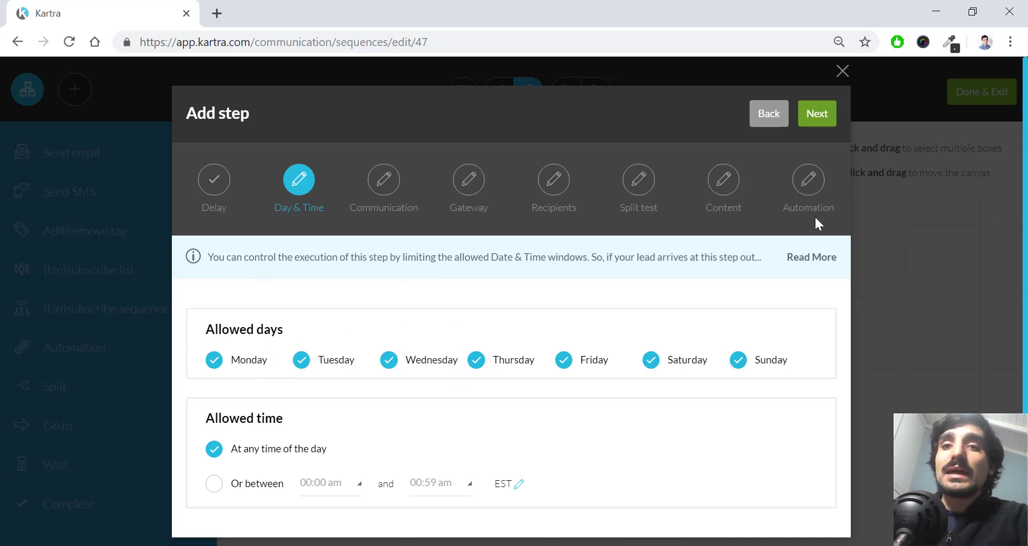
{"action": "left_click", "coordinate": [816, 114]}
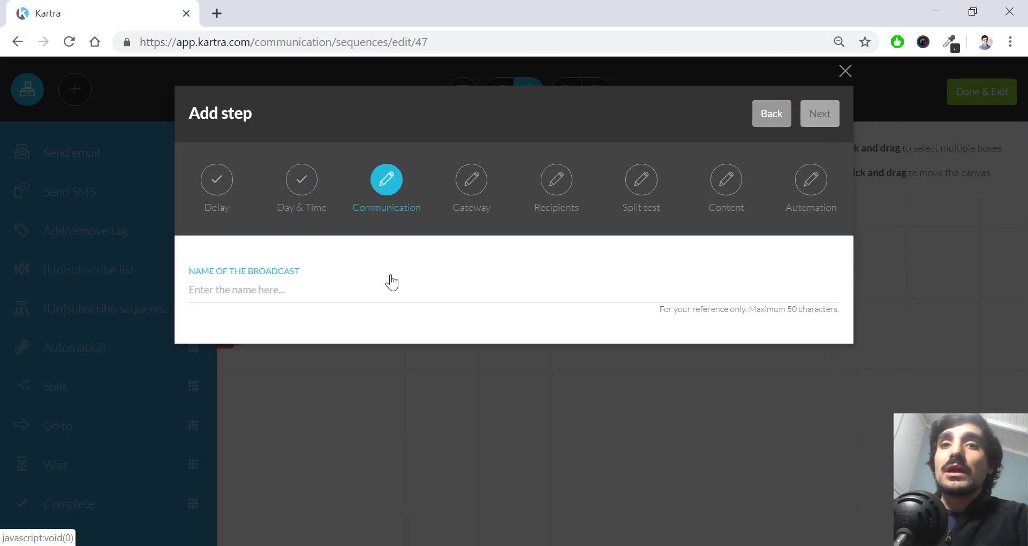
Name the broadcast "Email #1" and accept the KartraMail gateway with the sender's details.
{"action": "left_click", "coordinate": [376, 286]}
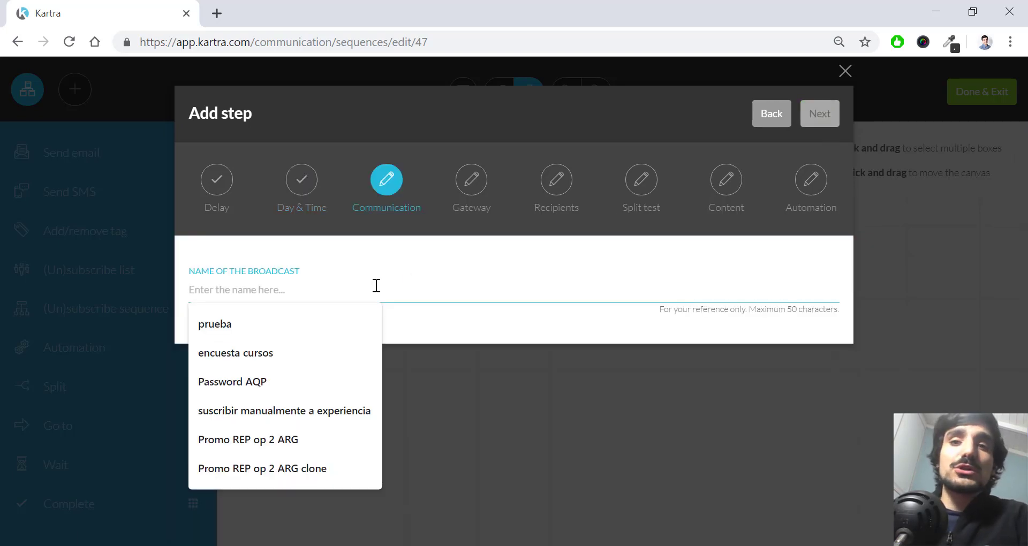
{"action": "type", "text": "Email #1"}
{"action": "left_click", "coordinate": [830, 115]}
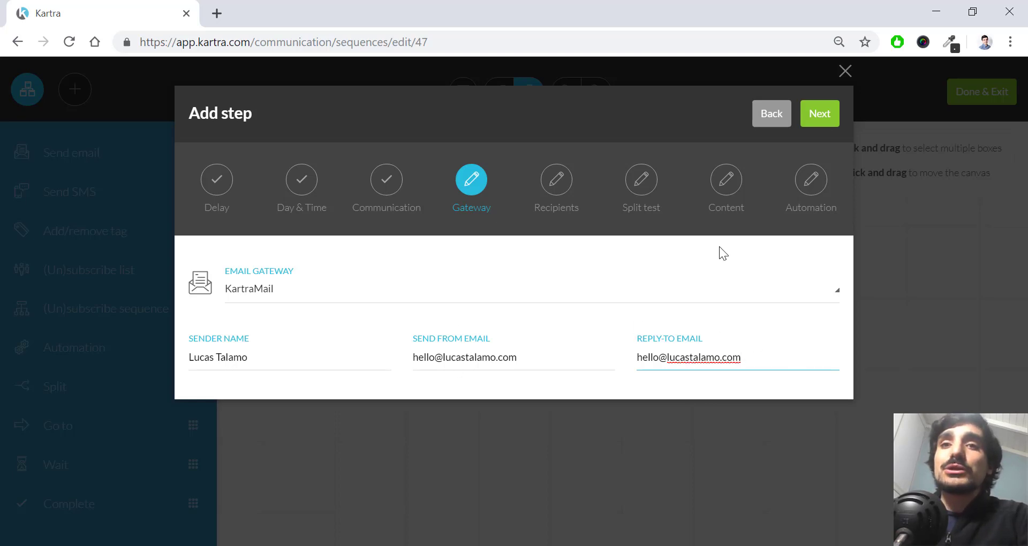
{"action": "left_click", "coordinate": [827, 116]}
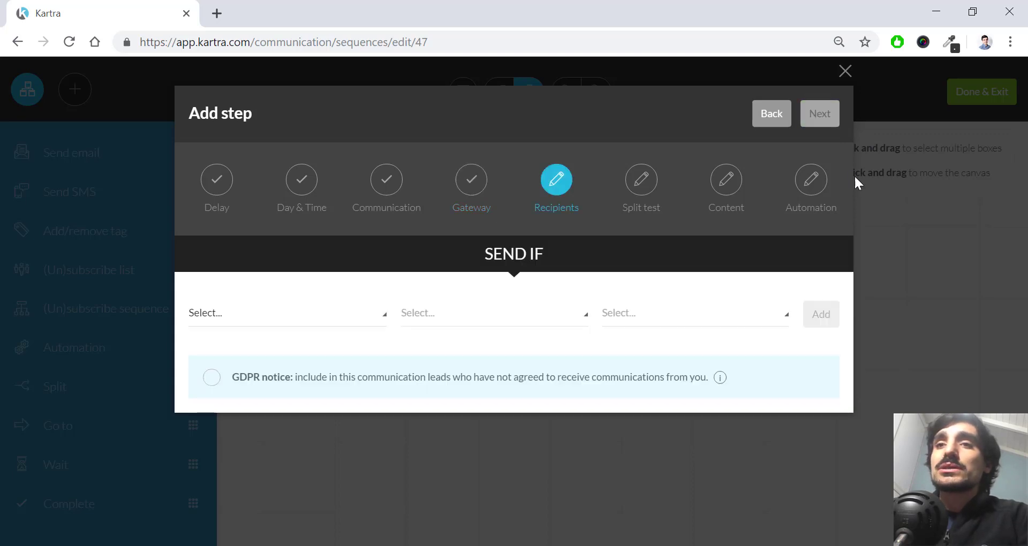
Set the recipients to anyone reaching this step and choose a single email instead of an A/B split test.
{"action": "left_click", "coordinate": [334, 317]}
{"action": "left_click", "coordinate": [287, 185]}
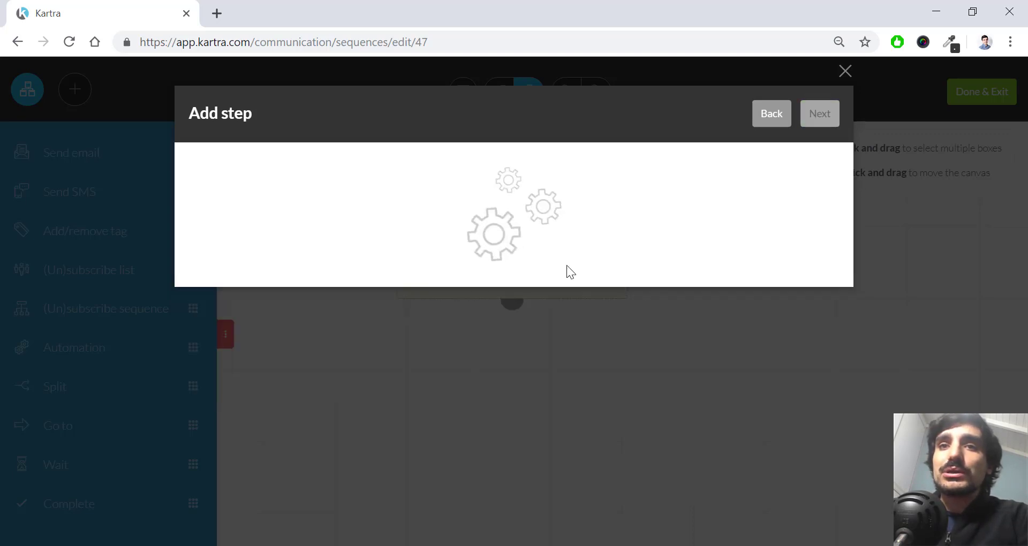
{"action": "left_click", "coordinate": [822, 314]}
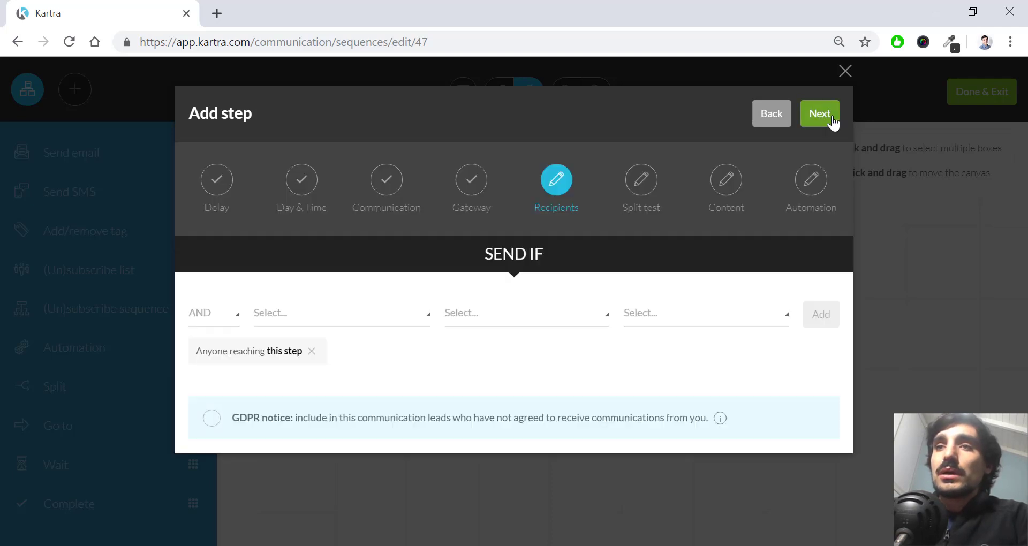
{"action": "left_click", "coordinate": [831, 119]}
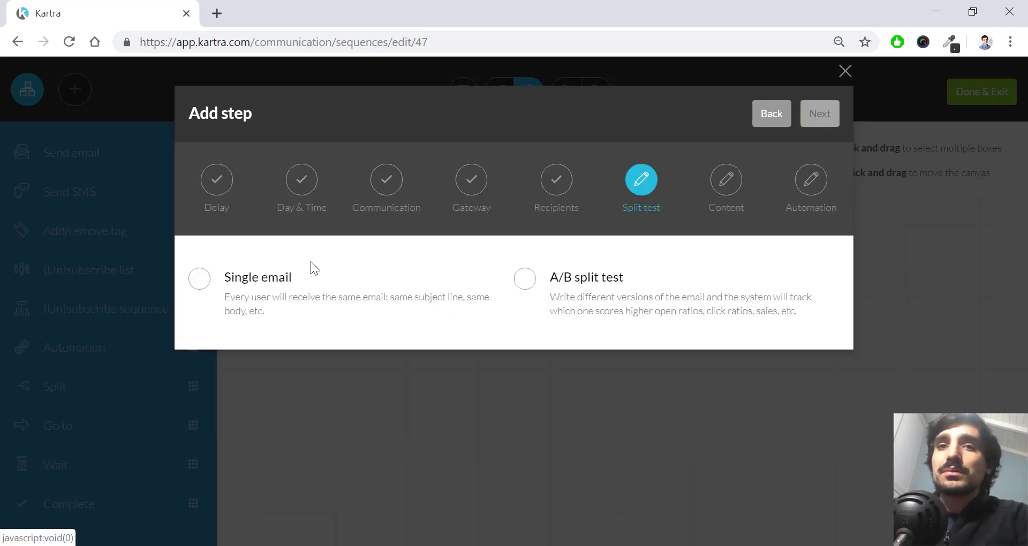
{"action": "left_click", "coordinate": [248, 288]}
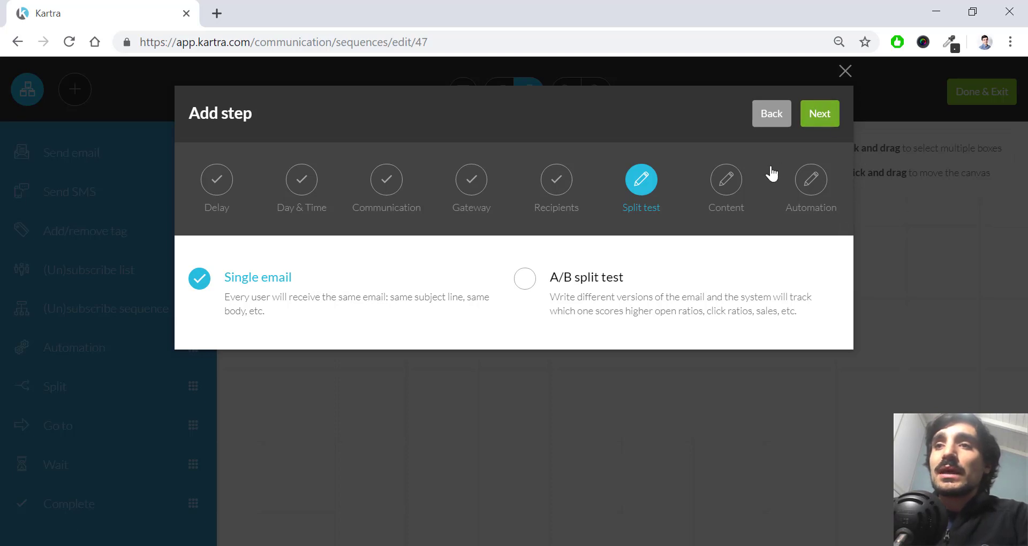
{"action": "left_click", "coordinate": [810, 119]}
Enter "Subject" as the email's subject and "Preview Test" as its preview text.
{"action": "scroll", "coordinate": [544, 259], "scroll_direction": "down", "scroll_amount": 2}
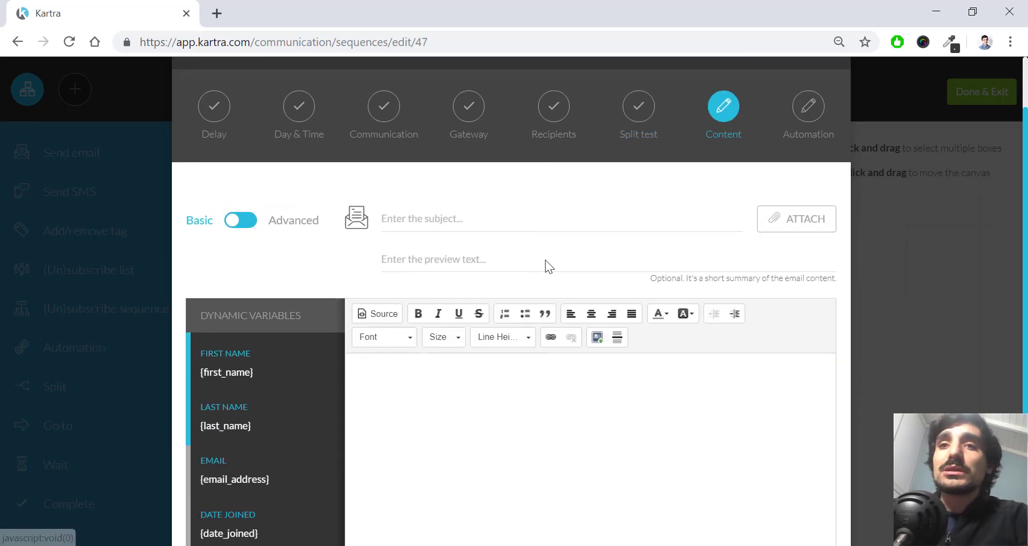
{"action": "left_click", "coordinate": [585, 223]}
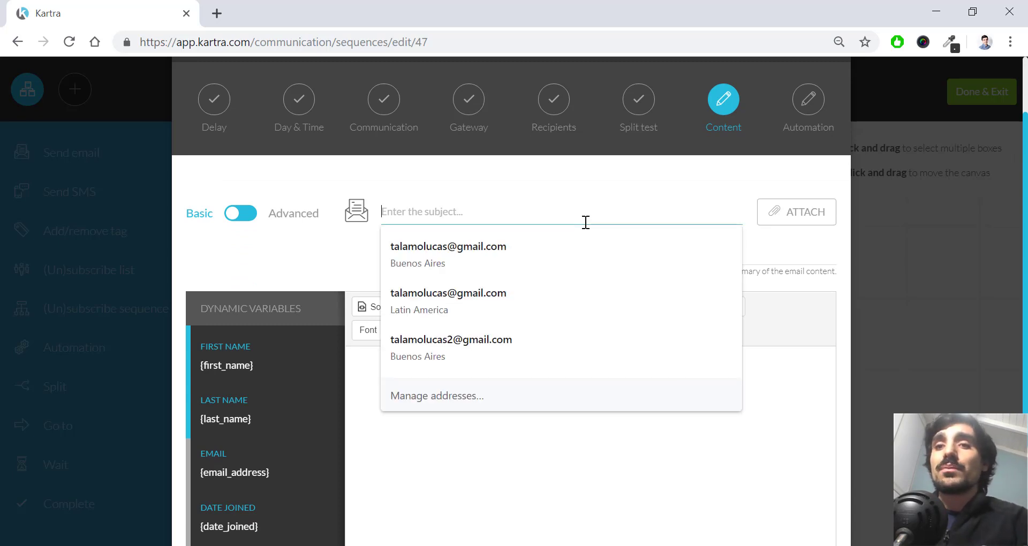
{"action": "type", "text": "Subject"}
{"action": "left_click", "coordinate": [572, 243]}
{"action": "type", "text": "Preview Test"}
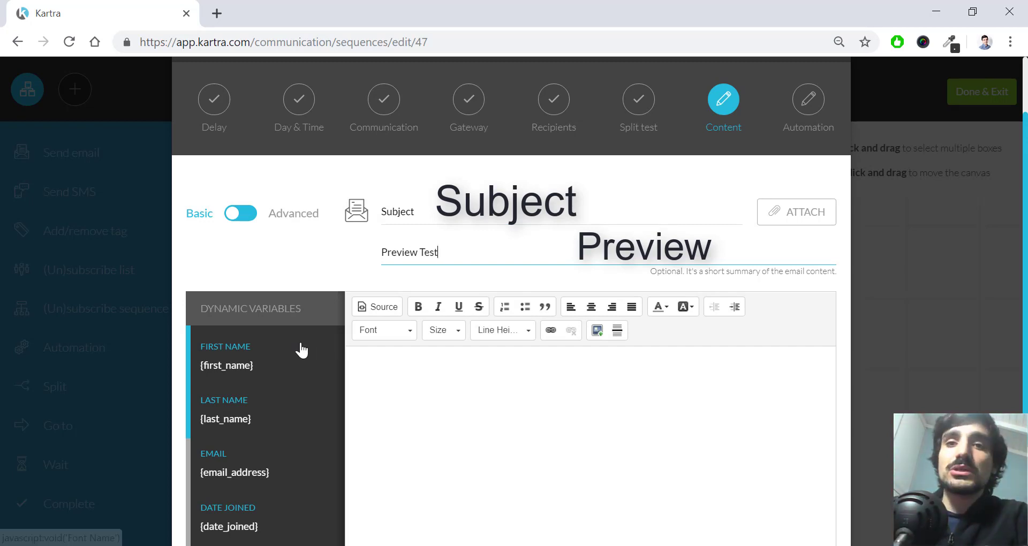
Write the email body "Hello {first_name}," using the first name variable, followed by "This is the first email of the opt-in sequence.".
{"action": "left_click", "coordinate": [228, 365]}
{"action": "left_click", "coordinate": [429, 378]}
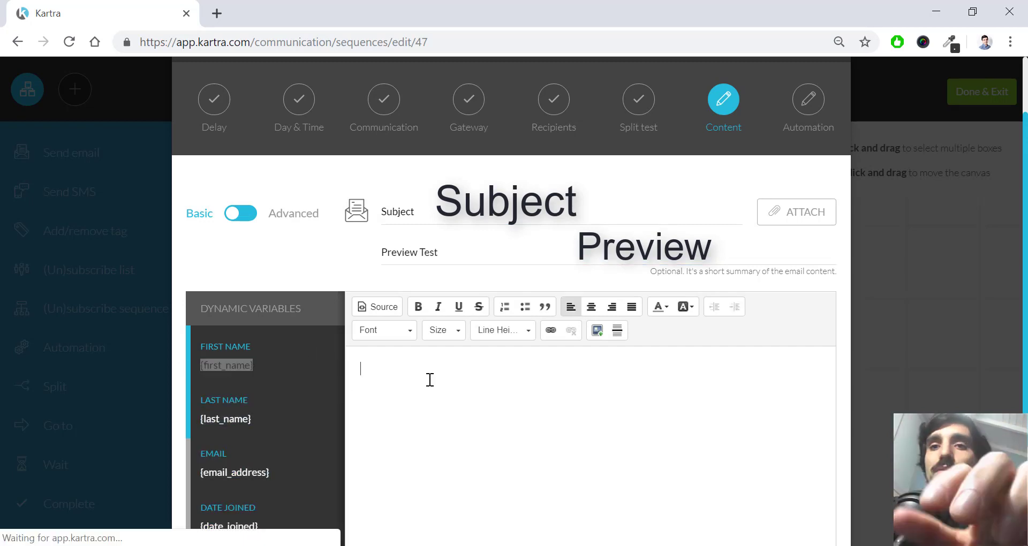
{"action": "type", "text": "Hello"}
{"action": "left_click", "coordinate": [199, 361]}
{"action": "key", "text": "ctrl+c"}
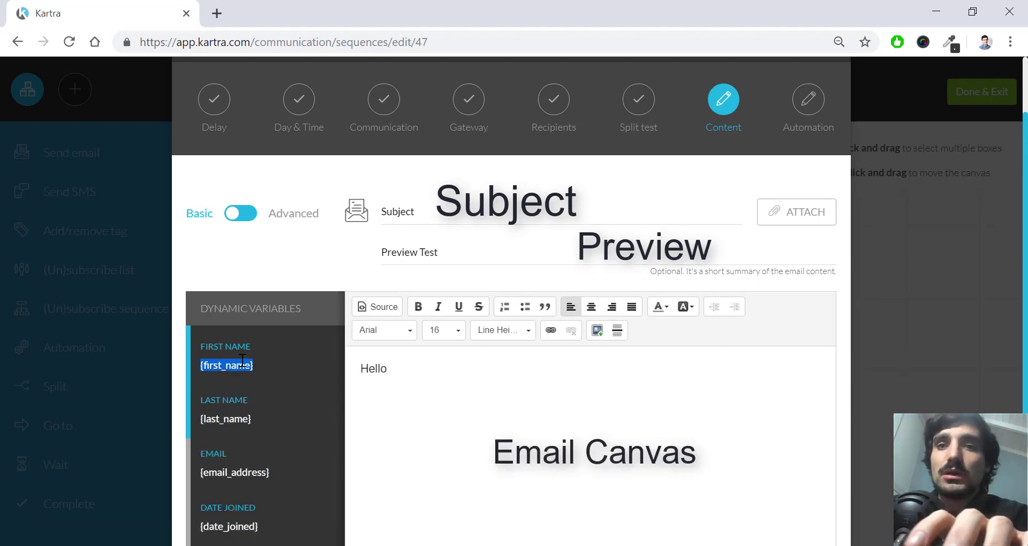
{"action": "left_click", "coordinate": [479, 384]}
{"action": "key", "text": "ctrl+v"}
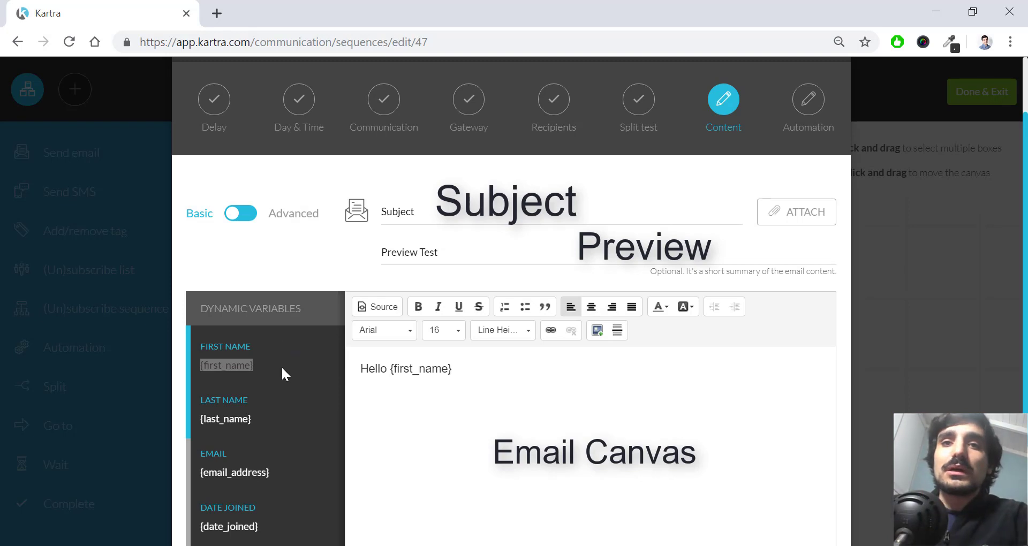
{"action": "type", "text": ","}
{"action": "key", "text": "Return"}
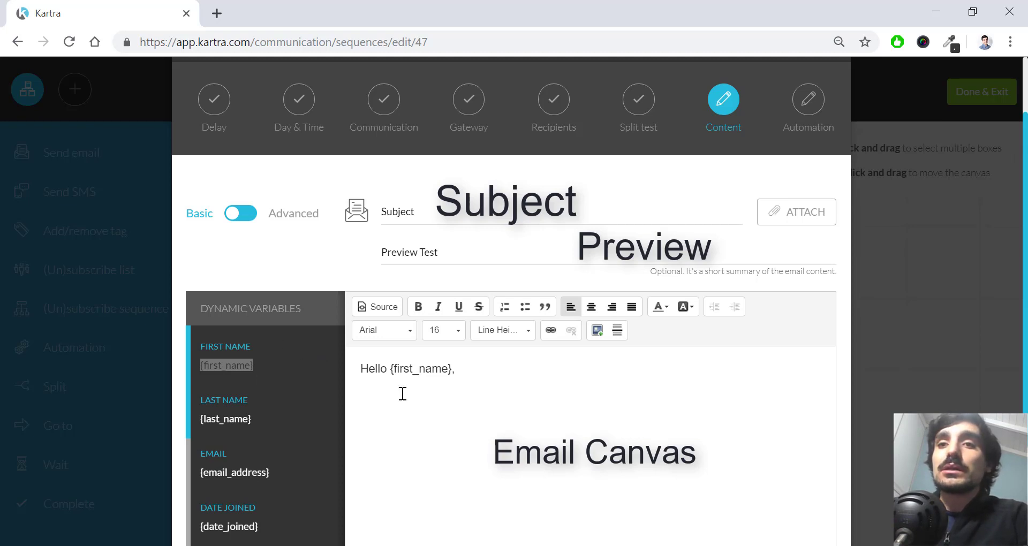
{"action": "type", "text": "This is the first email of the opt-in sequence."}
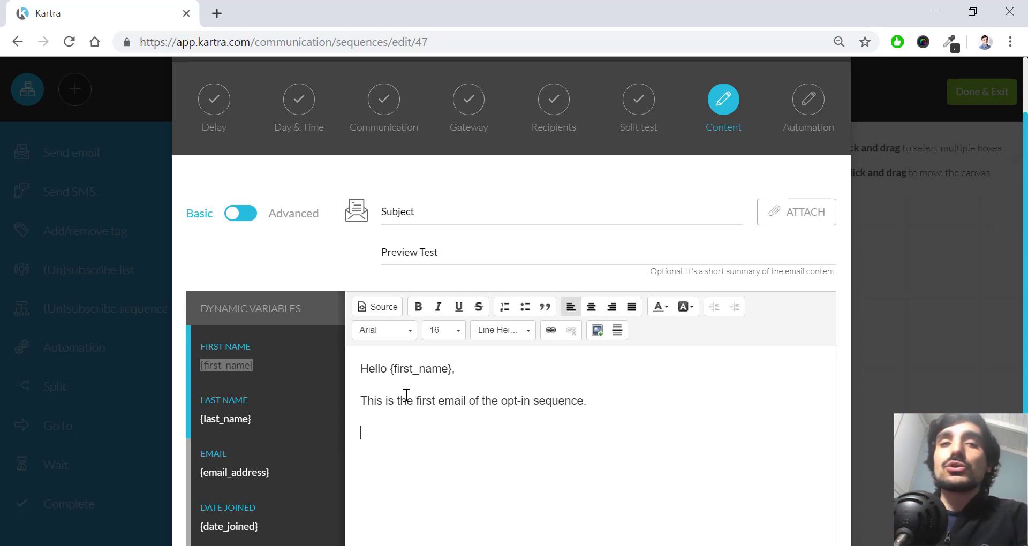
{"action": "key", "text": "Return"}
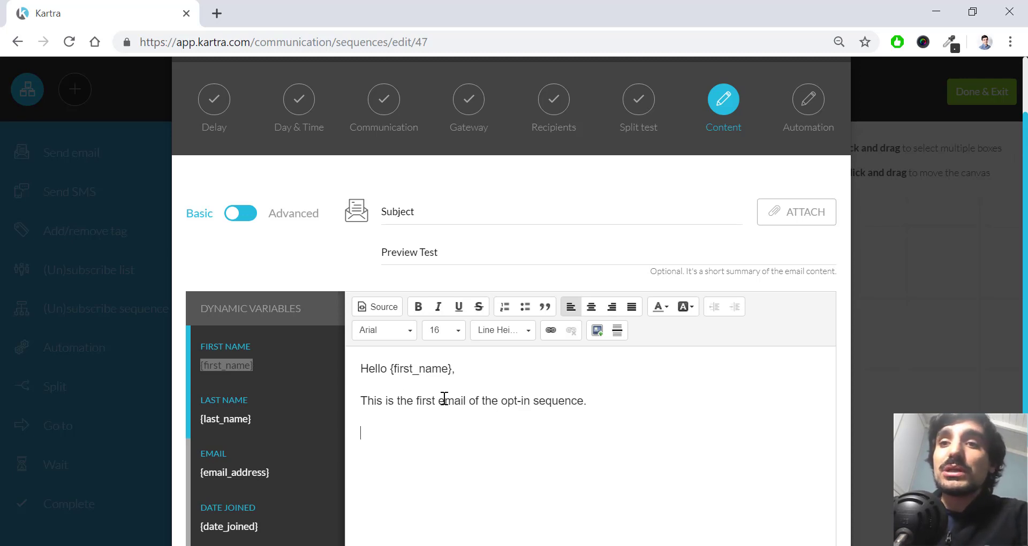
{"action": "left_click_drag", "start_coordinate": [398, 401], "coordinate": [465, 401]}
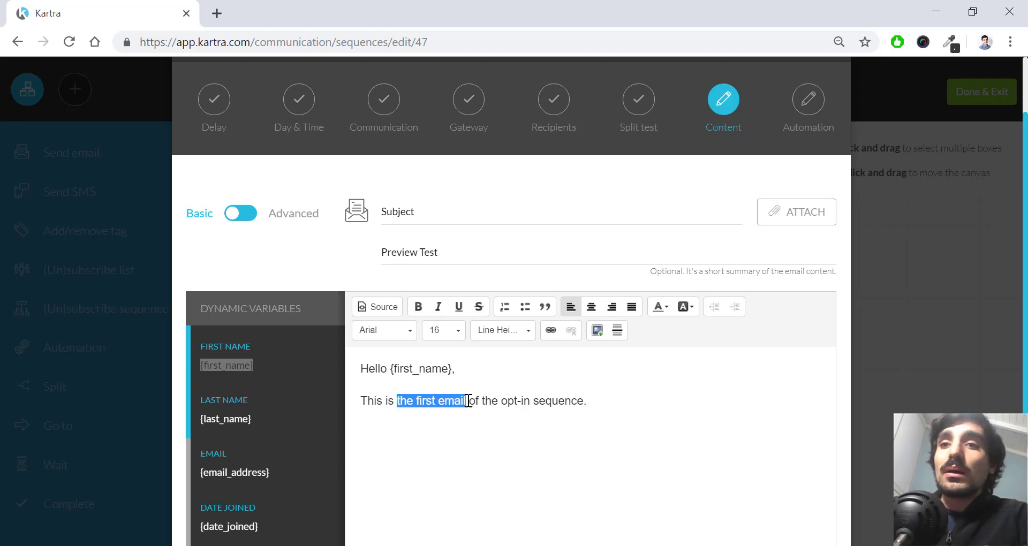
{"action": "left_click", "coordinate": [552, 330]}
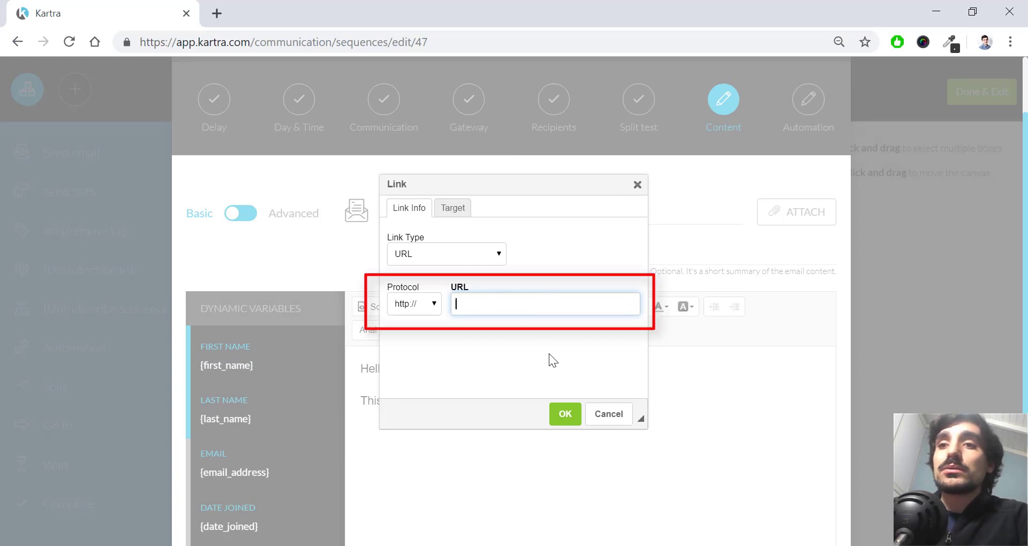
{"action": "left_click", "coordinate": [618, 417]}
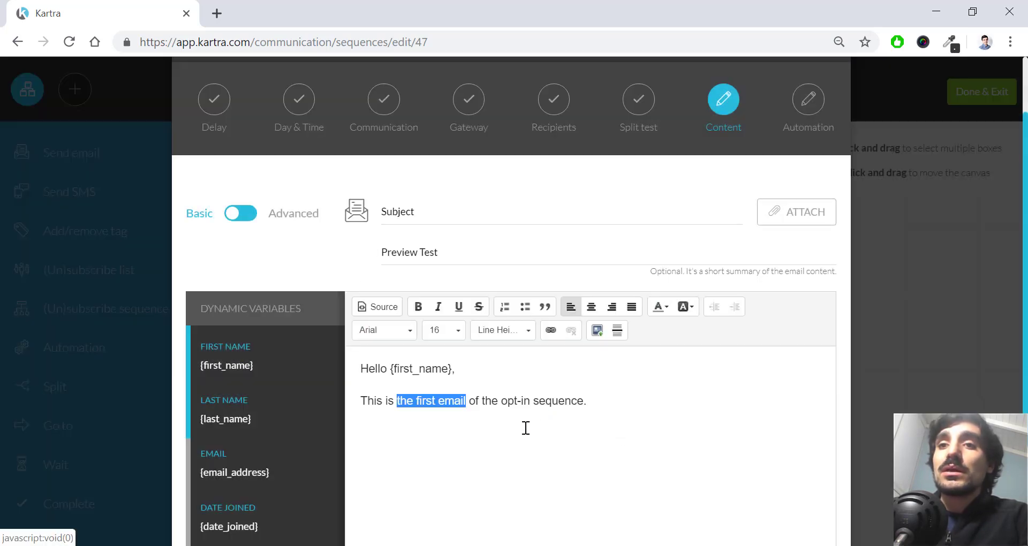
{"action": "left_click", "coordinate": [527, 426]}
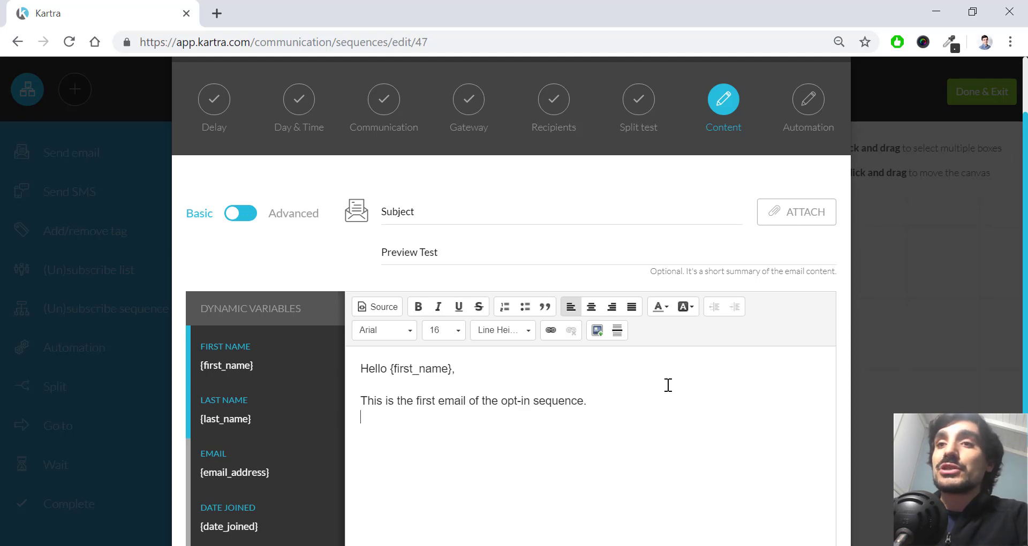
Save the email step and move its inactive box on the canvas to just below the Starting Rules.
{"action": "scroll", "coordinate": [706, 291], "scroll_direction": "up", "scroll_amount": 2}
{"action": "left_click", "coordinate": [786, 171]}
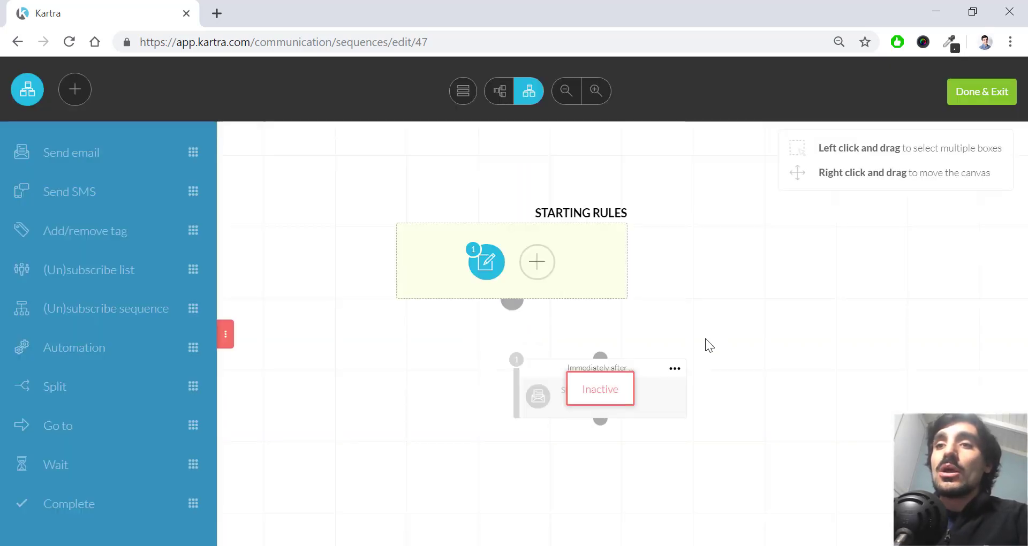
{"action": "left_click_drag", "start_coordinate": [647, 362], "coordinate": [587, 348]}
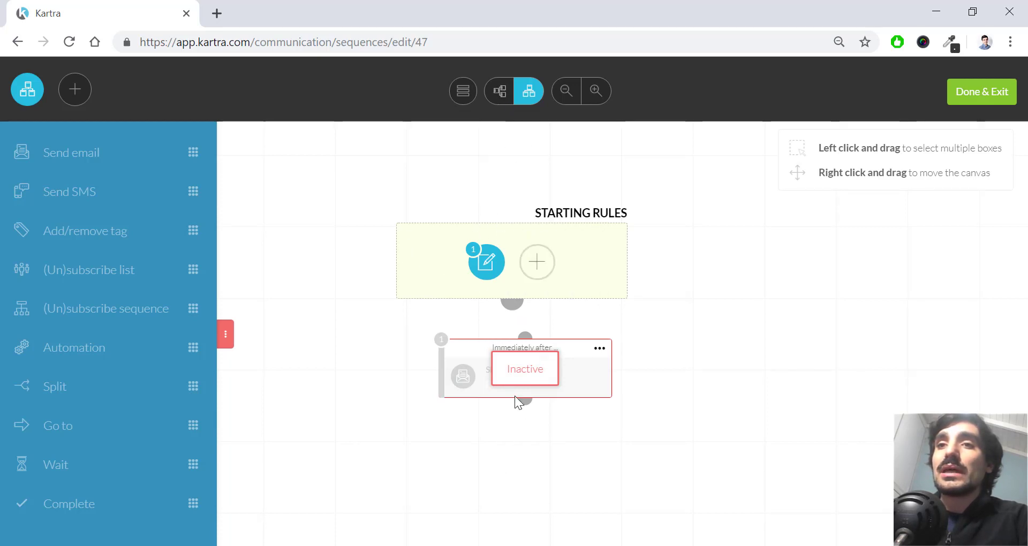
{"action": "left_click", "coordinate": [463, 92]}
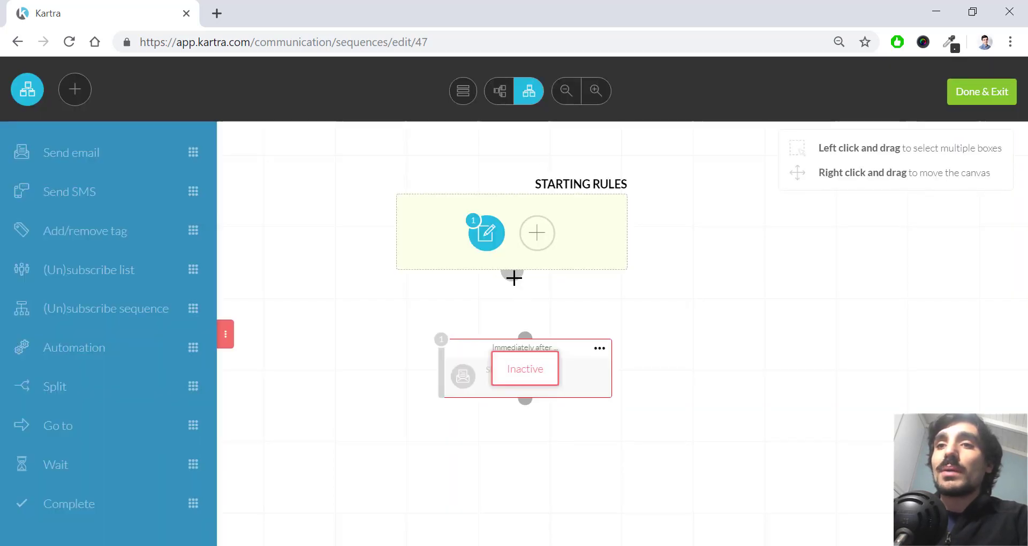
Connect the Starting Rules to the email step and line its box up directly beneath them.
{"action": "left_click_drag", "start_coordinate": [512, 275], "coordinate": [525, 337]}
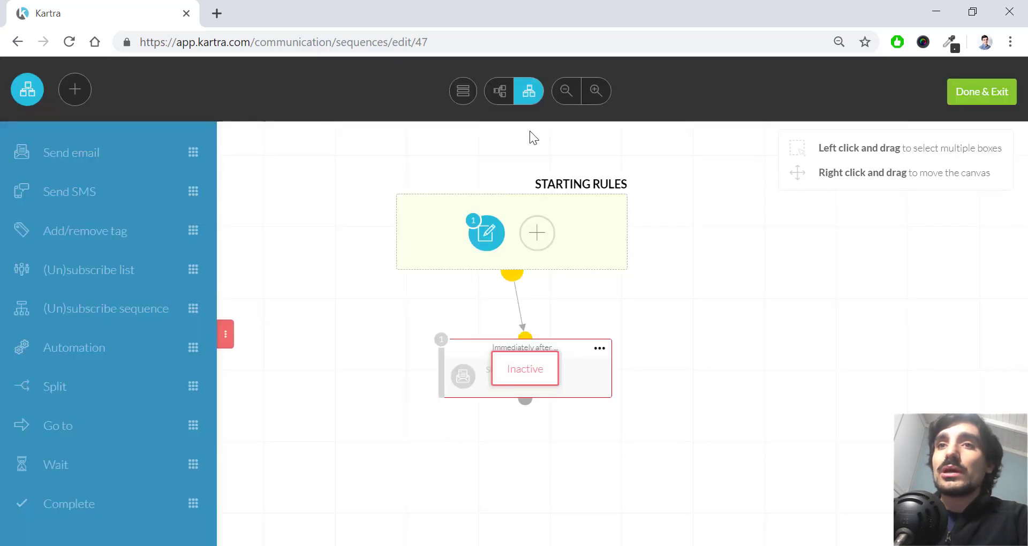
{"action": "left_click", "coordinate": [463, 92]}
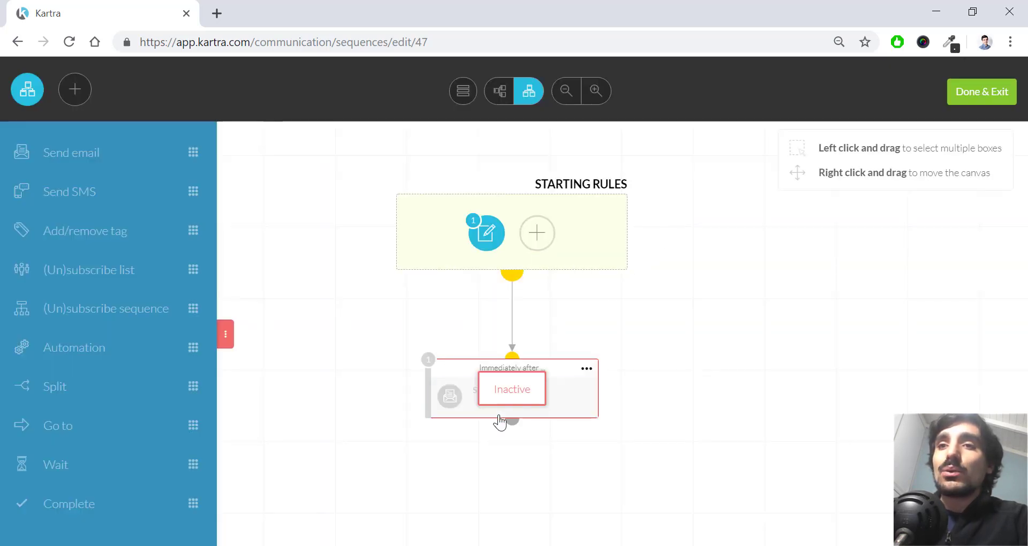
{"action": "mouse_move", "coordinate": [515, 343]}
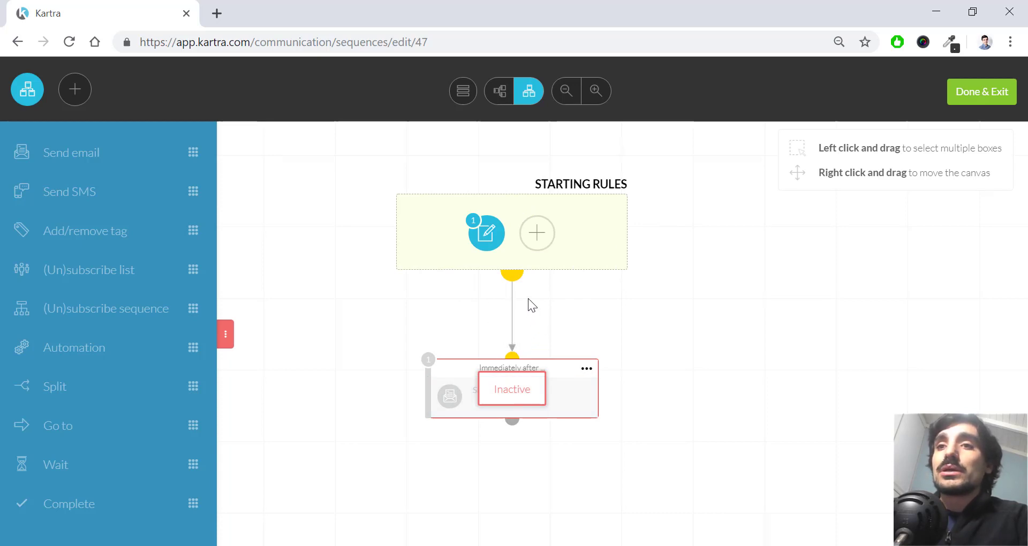
Activate the first email step in the sequence.
{"action": "left_click", "coordinate": [587, 369]}
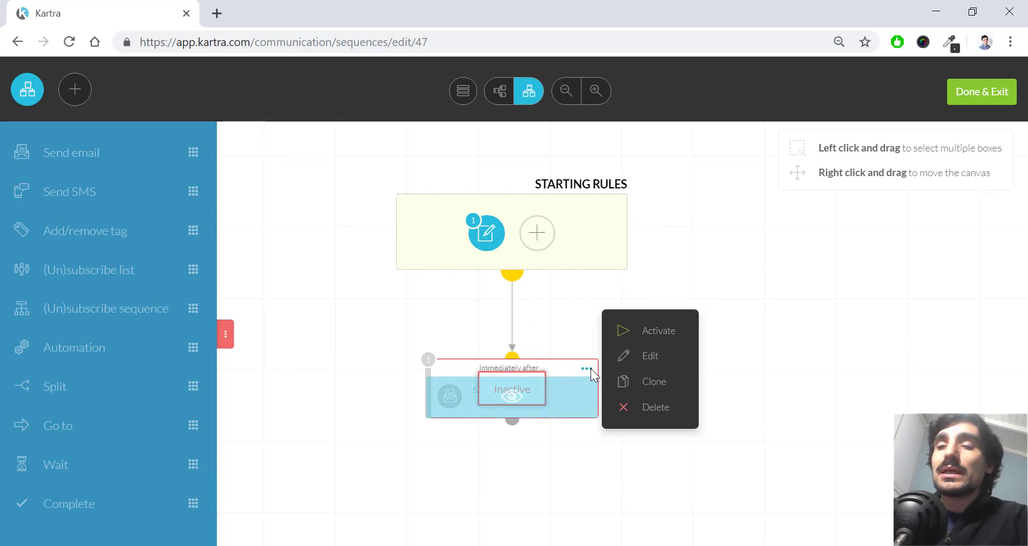
{"action": "left_click", "coordinate": [624, 331]}
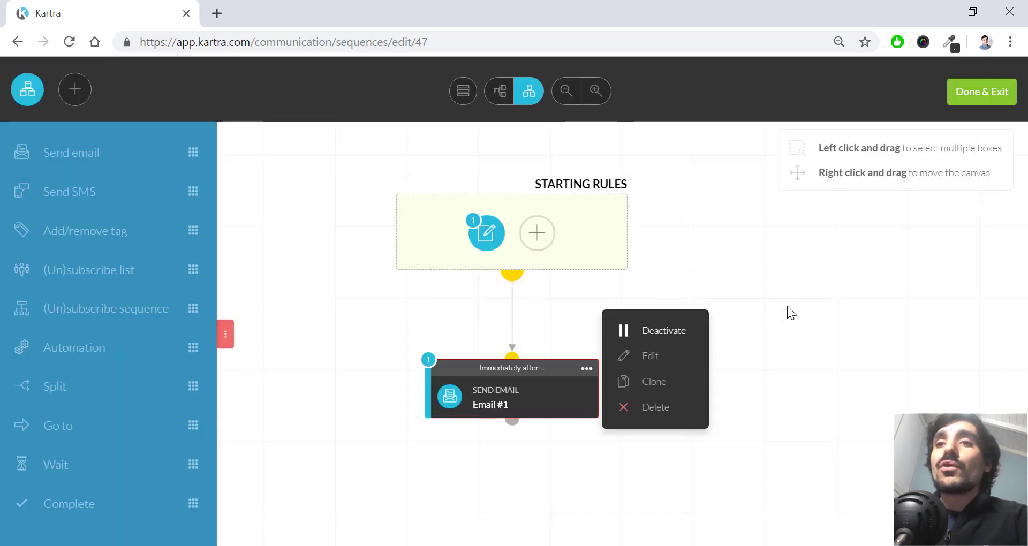
{"action": "left_click", "coordinate": [797, 299]}
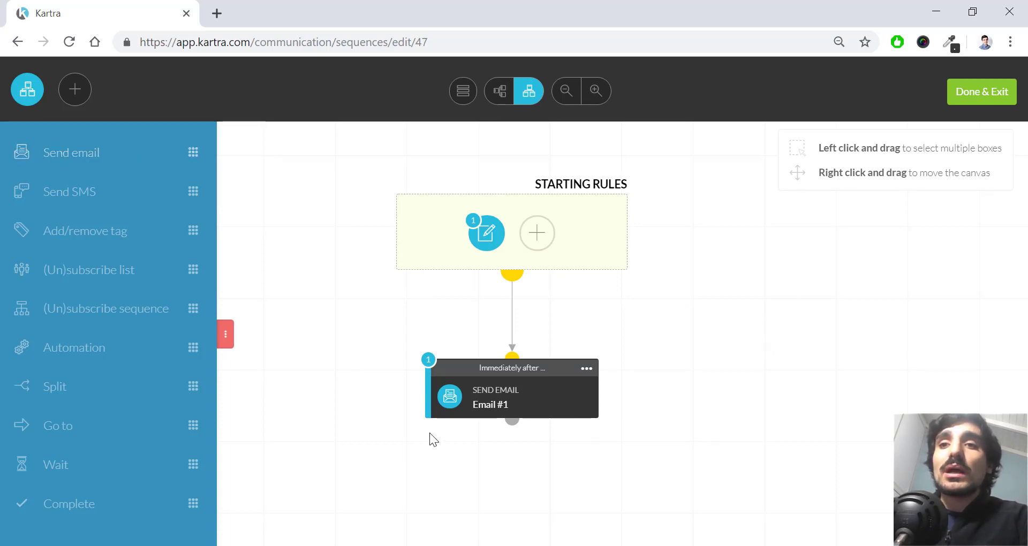
Clone Email #1 to add the follow-up emails to the sequence.
{"action": "left_click", "coordinate": [589, 368]}
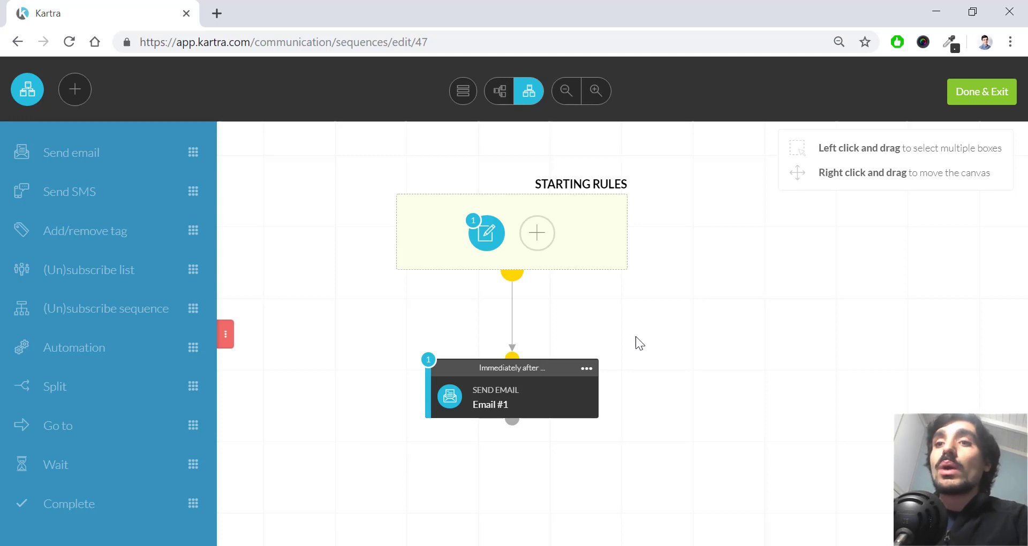
{"action": "left_click", "coordinate": [589, 369]}
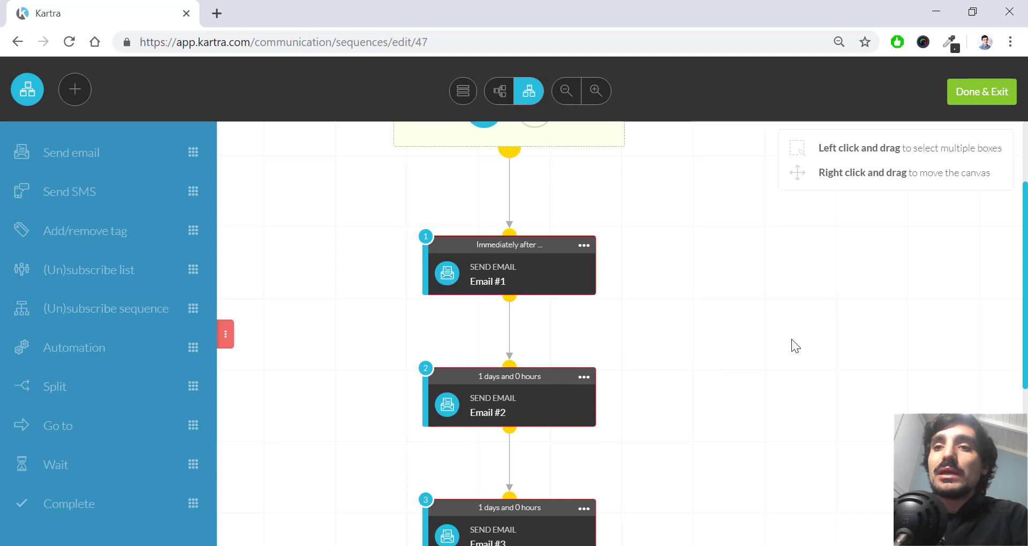
Examine the settings of Email #2, from its delay and name to its email content and automation.
{"action": "scroll", "coordinate": [791, 339], "scroll_direction": "down", "scroll_amount": 3}
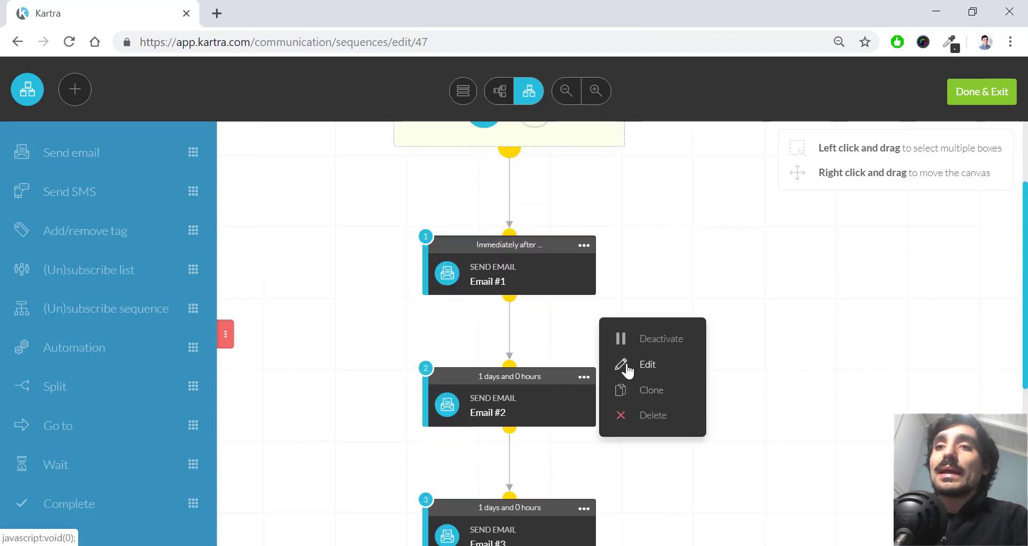
{"action": "left_click", "coordinate": [625, 366]}
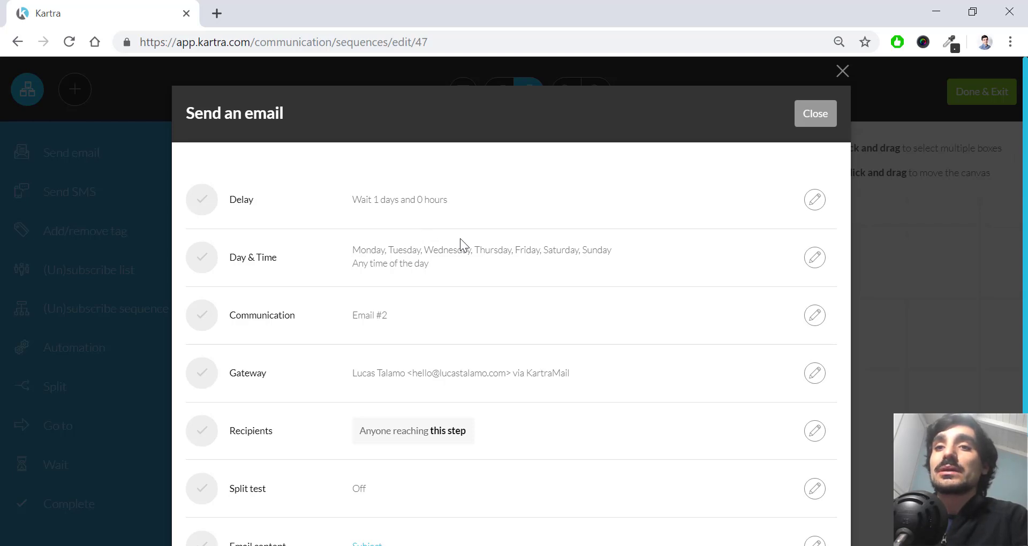
{"action": "left_click_drag", "start_coordinate": [407, 313], "coordinate": [349, 314]}
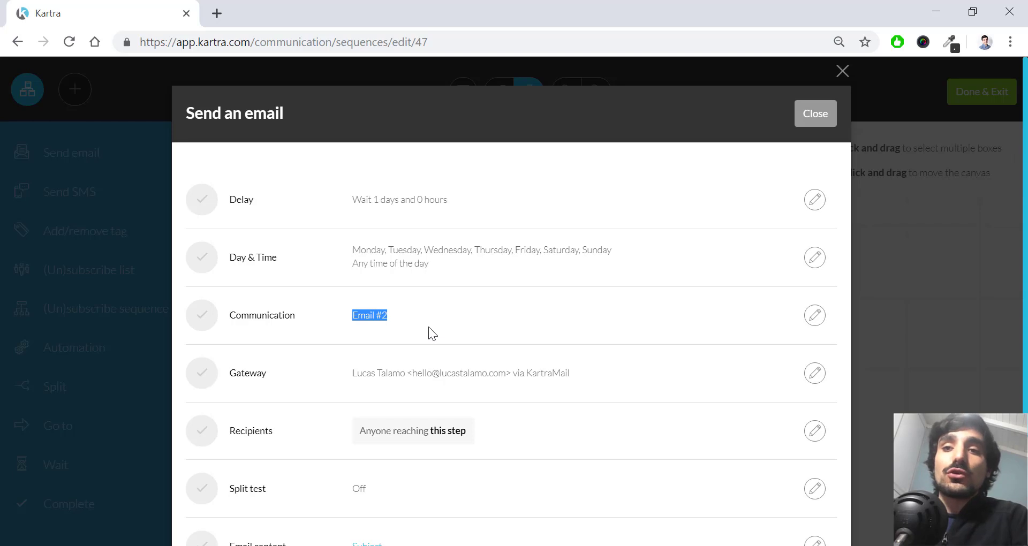
{"action": "scroll", "coordinate": [428, 327], "scroll_direction": "down", "scroll_amount": 3}
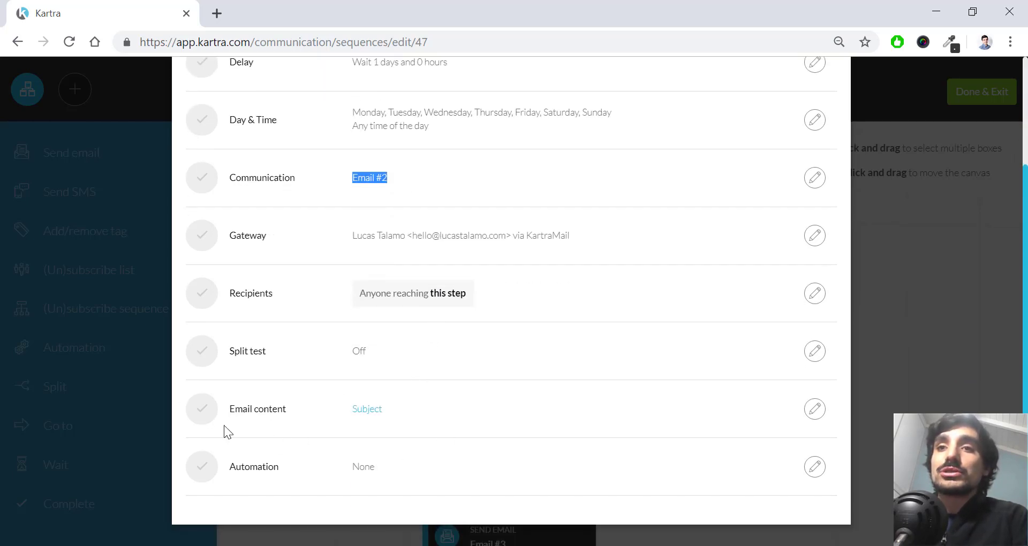
{"action": "scroll", "coordinate": [616, 300], "scroll_direction": "up", "scroll_amount": 3}
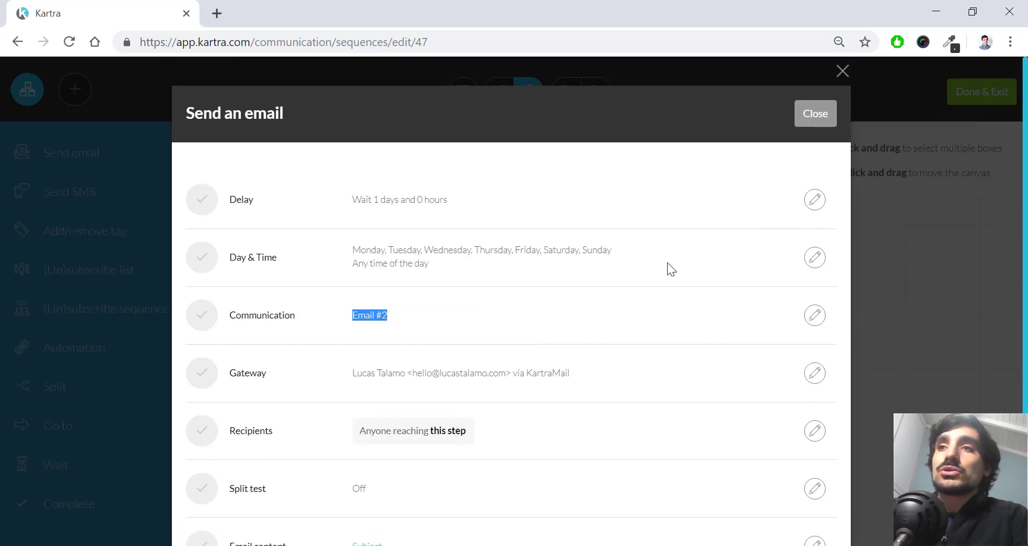
{"action": "left_click", "coordinate": [809, 114]}
Add a Split step near Email #5 that runs right after the previous step, on all days at any time.
{"action": "scroll", "coordinate": [618, 295], "scroll_direction": "down", "scroll_amount": 5}
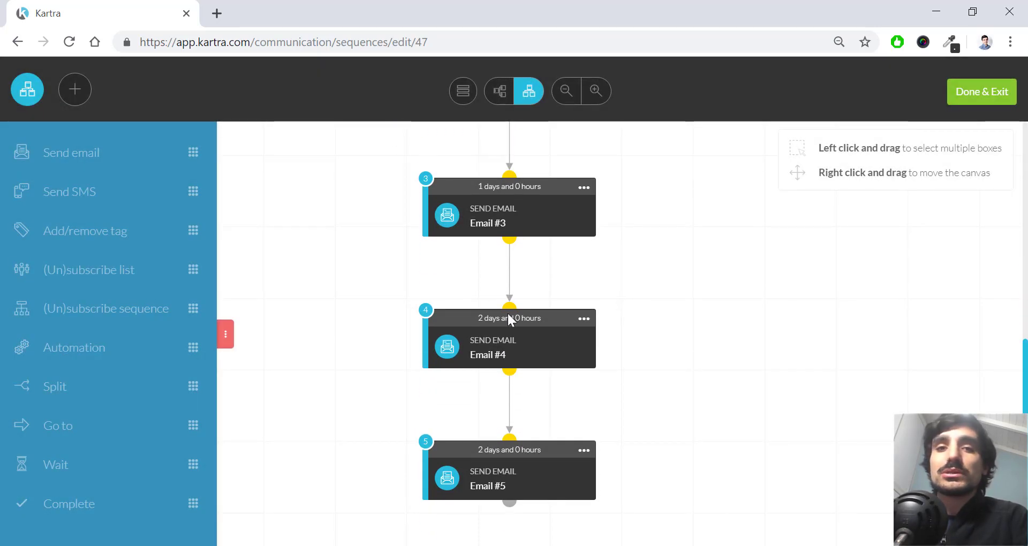
{"action": "left_click_drag", "start_coordinate": [73, 391], "coordinate": [478, 540]}
{"action": "scroll", "coordinate": [482, 535], "scroll_direction": "down", "scroll_amount": 3}
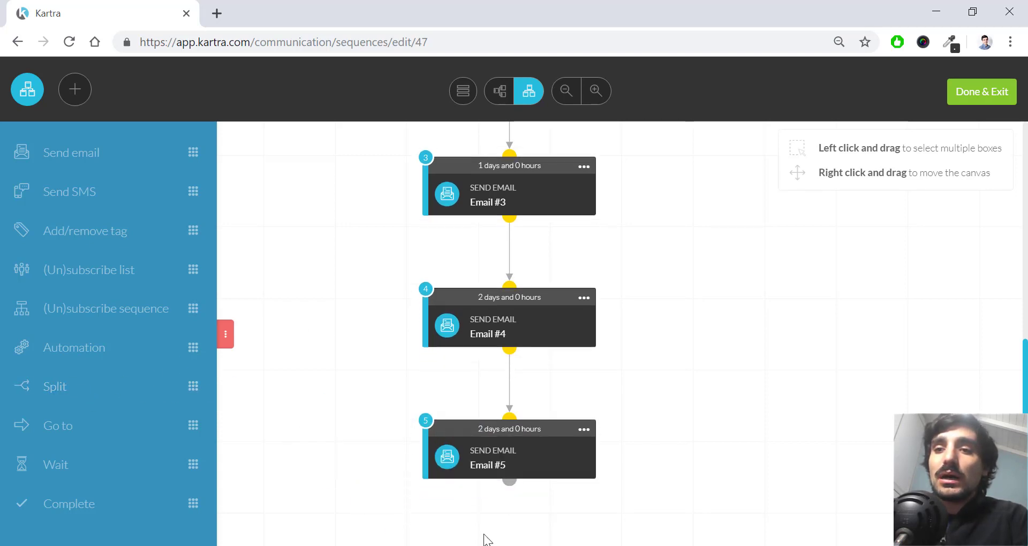
{"action": "scroll", "coordinate": [490, 438], "scroll_direction": "down", "scroll_amount": 2}
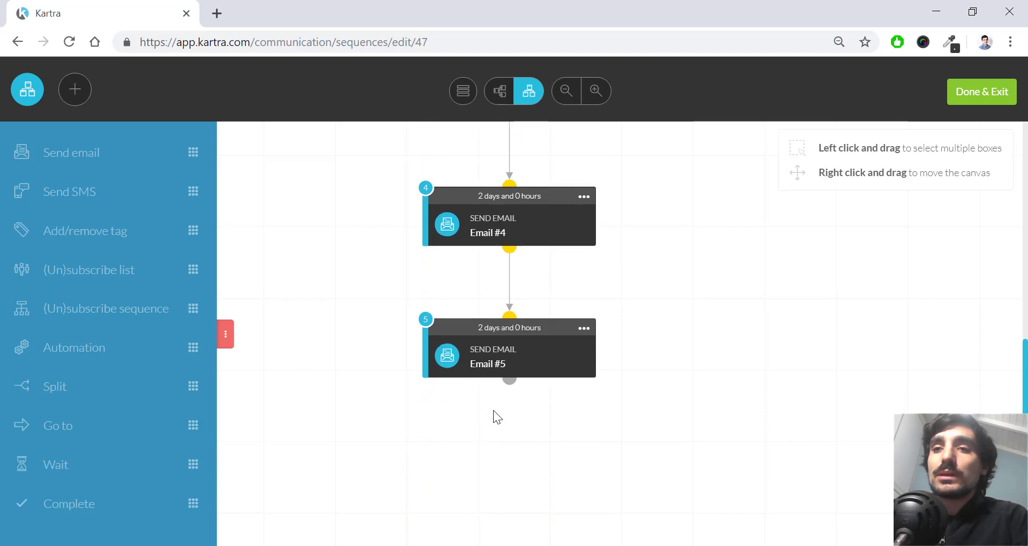
{"action": "scroll", "coordinate": [544, 433], "scroll_direction": "up", "scroll_amount": 5}
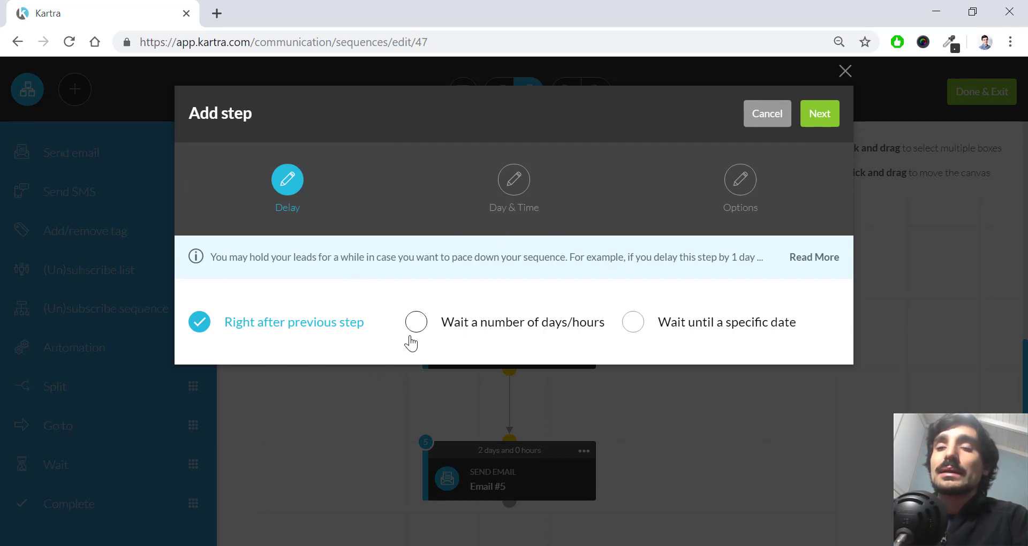
{"action": "left_click", "coordinate": [811, 117]}
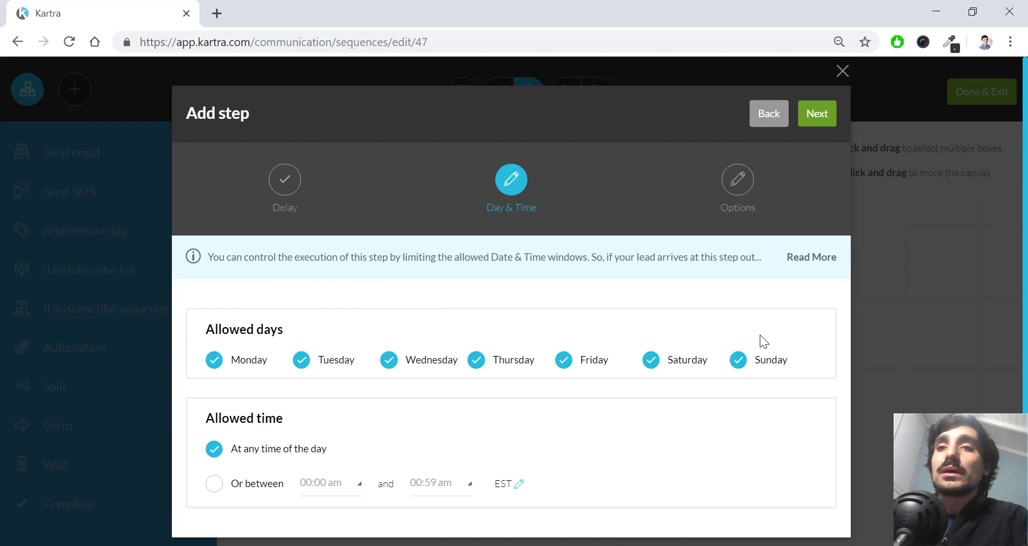
{"action": "left_click", "coordinate": [806, 121]}
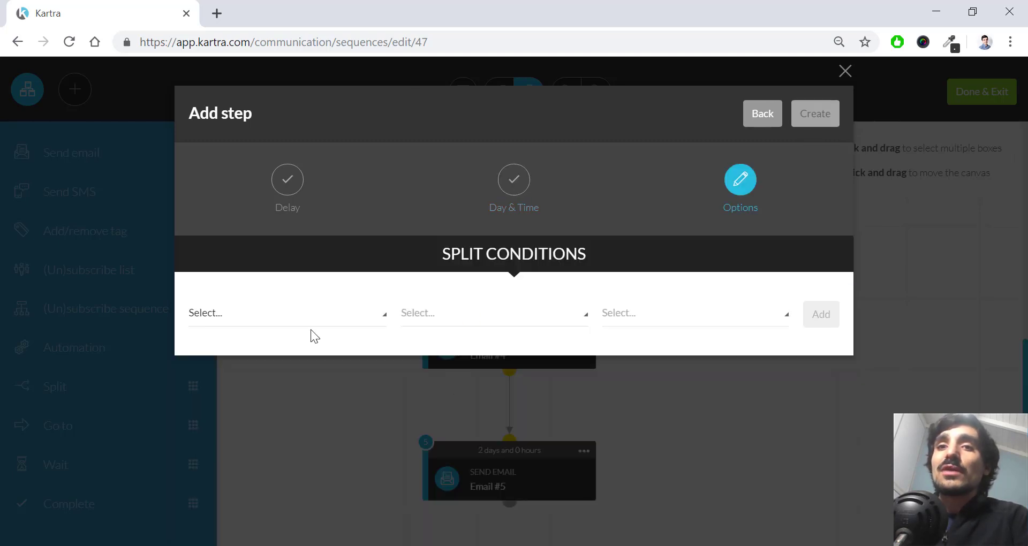
Create the split with the condition "Has tag", no category in particular, and the tag "Abandonment".
{"action": "left_click", "coordinate": [325, 321]}
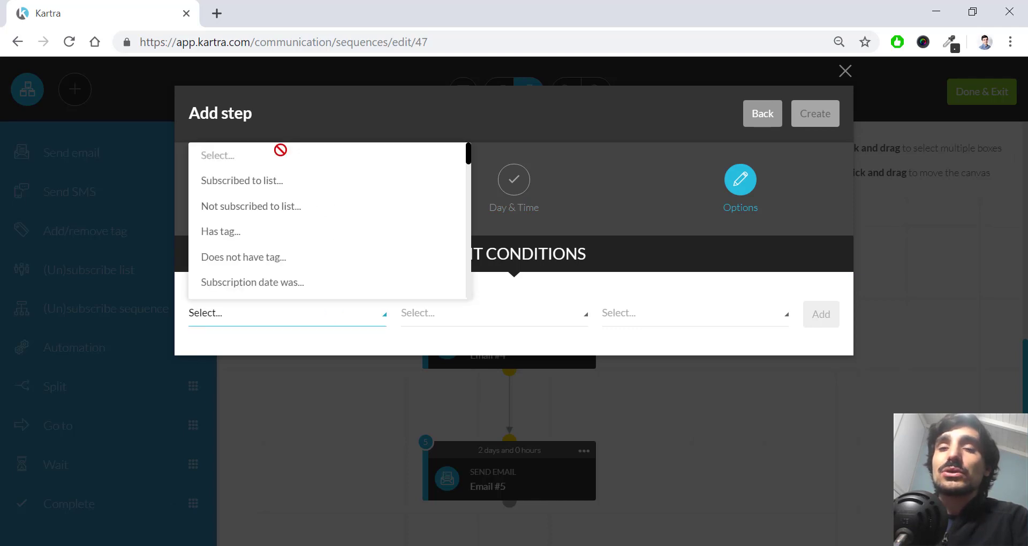
{"action": "scroll", "coordinate": [273, 223], "scroll_direction": "down", "scroll_amount": 2}
{"action": "scroll", "coordinate": [273, 225], "scroll_direction": "down", "scroll_amount": 4}
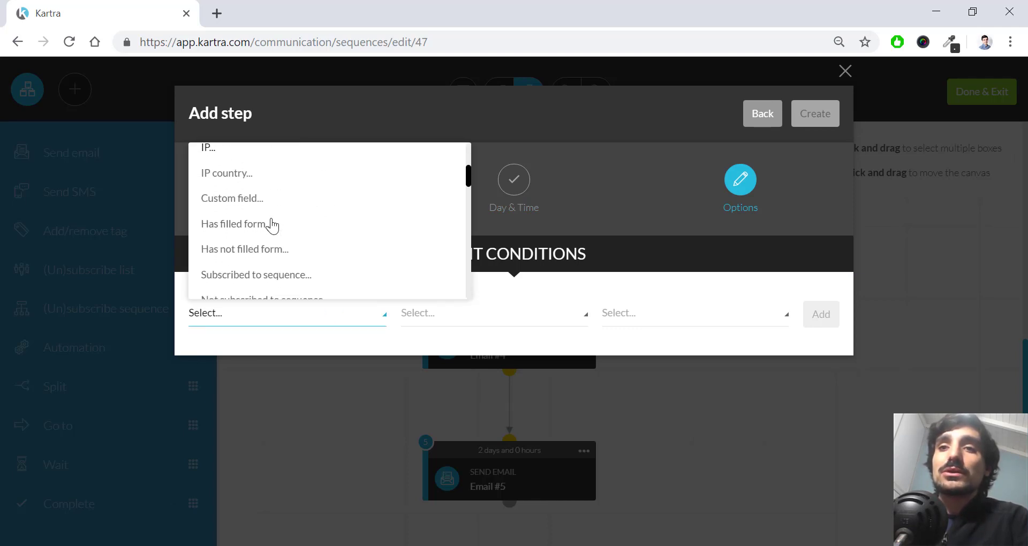
{"action": "scroll", "coordinate": [271, 224], "scroll_direction": "up", "scroll_amount": 6}
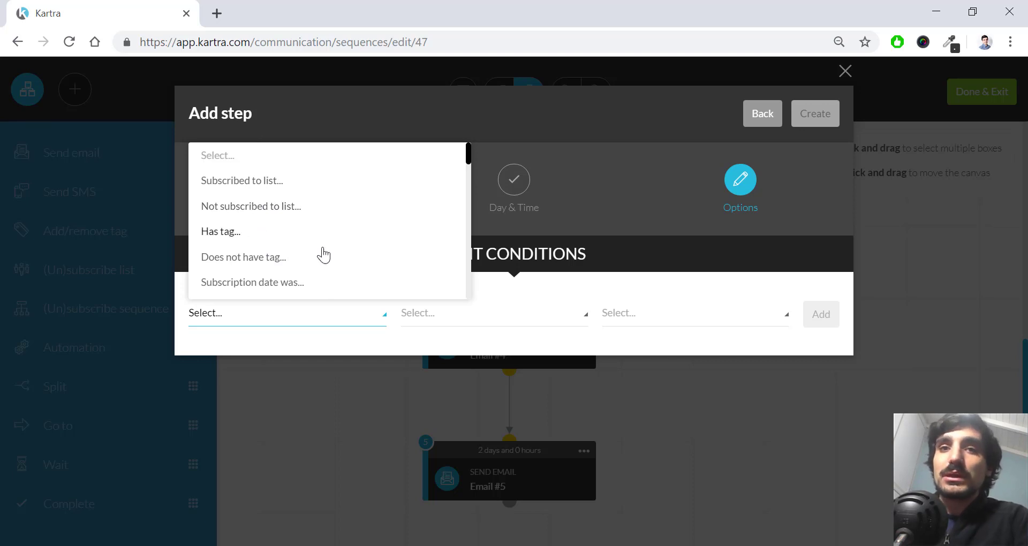
{"action": "left_click", "coordinate": [264, 236]}
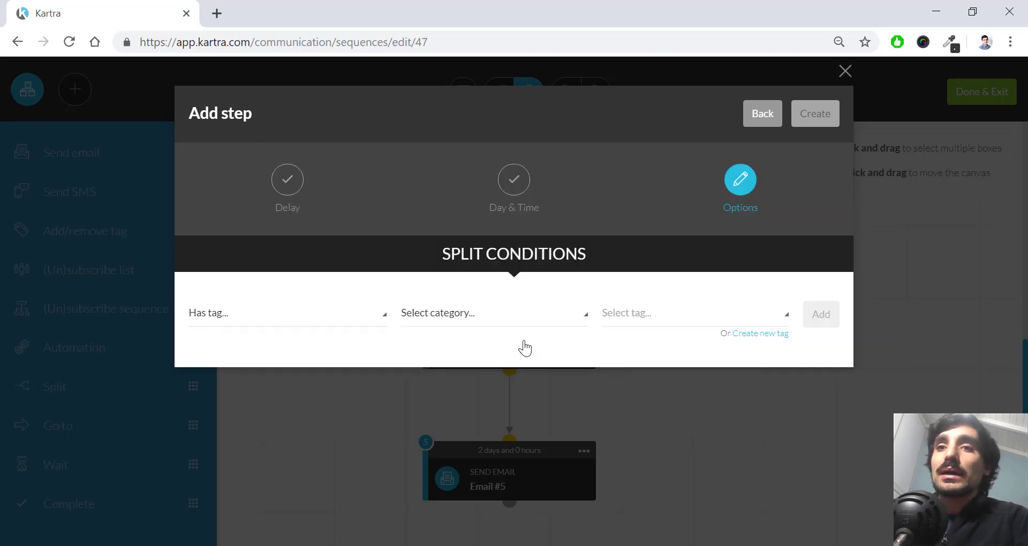
{"action": "left_click", "coordinate": [498, 313]}
{"action": "left_click", "coordinate": [471, 179]}
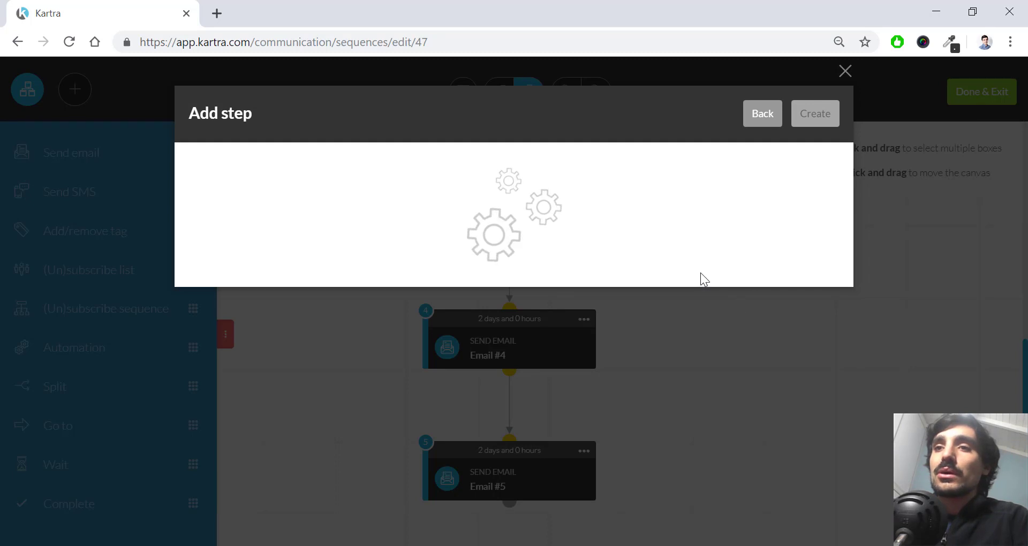
{"action": "left_click", "coordinate": [666, 314]}
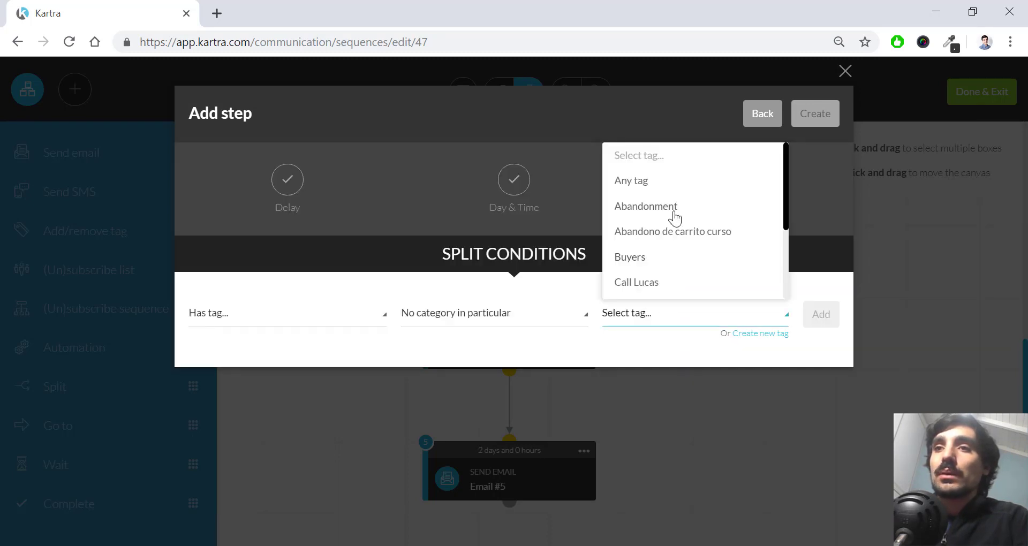
{"action": "left_click", "coordinate": [645, 207]}
{"action": "left_click", "coordinate": [821, 314]}
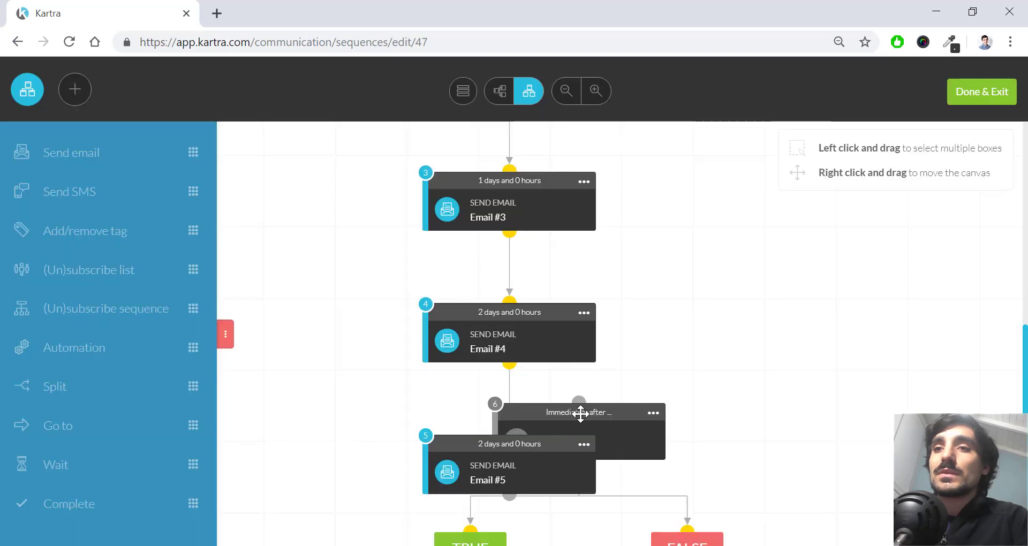
Move the Split step out from behind Email #5 and place it just below that email.
{"action": "left_click", "coordinate": [653, 412]}
{"action": "scroll", "coordinate": [707, 386], "scroll_direction": "down", "scroll_amount": 1}
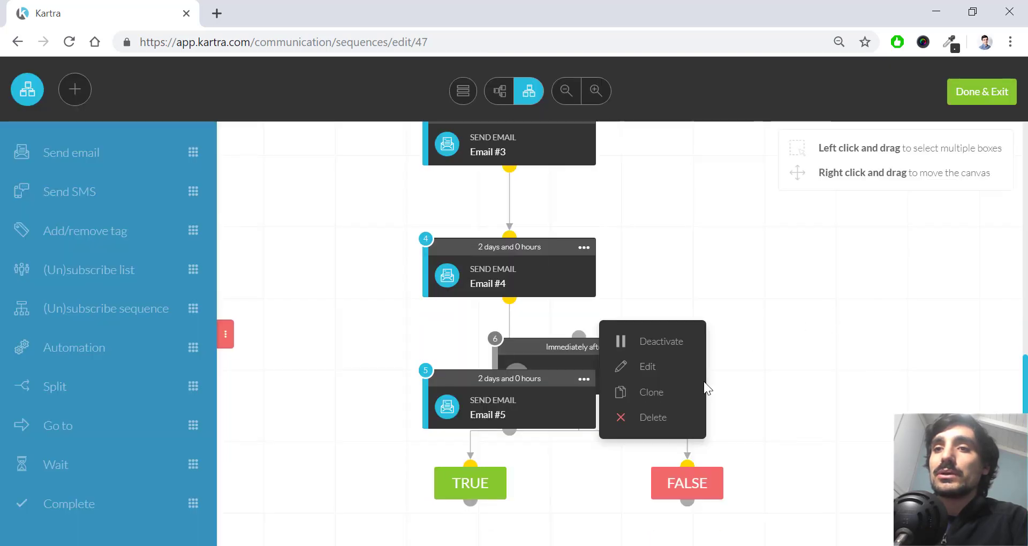
{"action": "left_click_drag", "start_coordinate": [573, 388], "coordinate": [517, 395]}
{"action": "scroll", "coordinate": [552, 469], "scroll_direction": "down", "scroll_amount": 1}
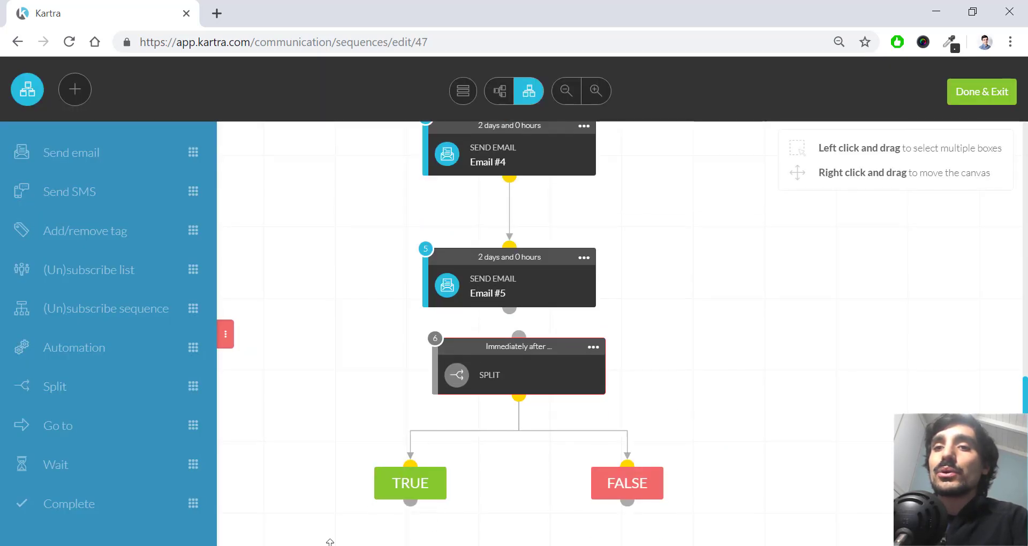
Check the Split step's condition settings and delete the step from below Email #5.
{"action": "left_click", "coordinate": [571, 93]}
{"action": "left_click", "coordinate": [571, 93]}
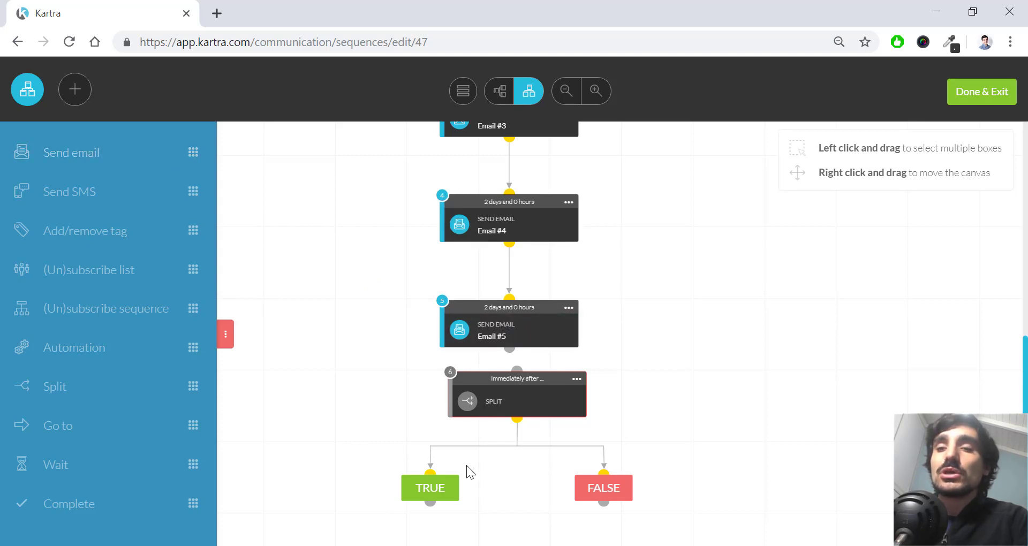
{"action": "mouse_move", "coordinate": [515, 408]}
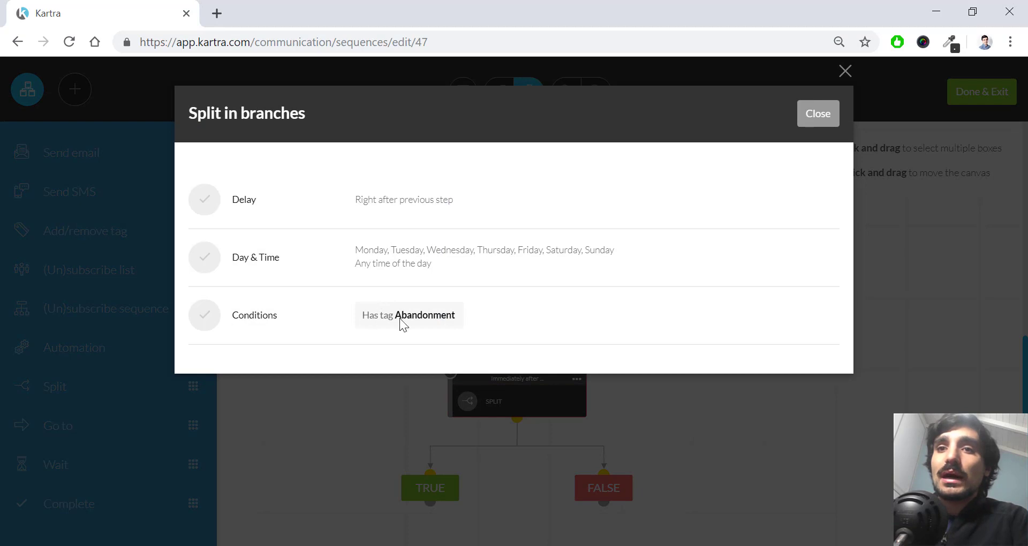
{"action": "left_click", "coordinate": [803, 114]}
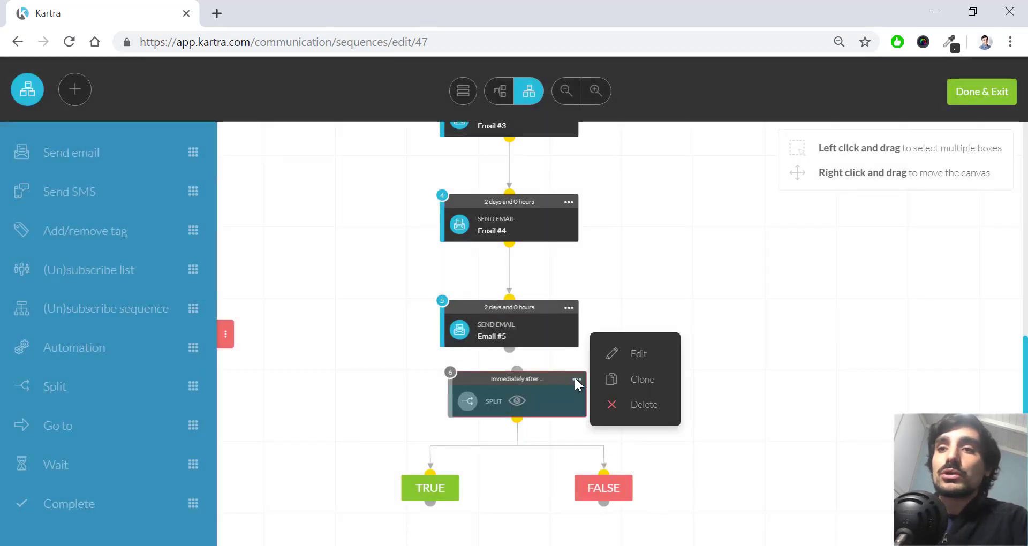
{"action": "mouse_move", "coordinate": [579, 379]}
{"action": "left_click", "coordinate": [625, 405]}
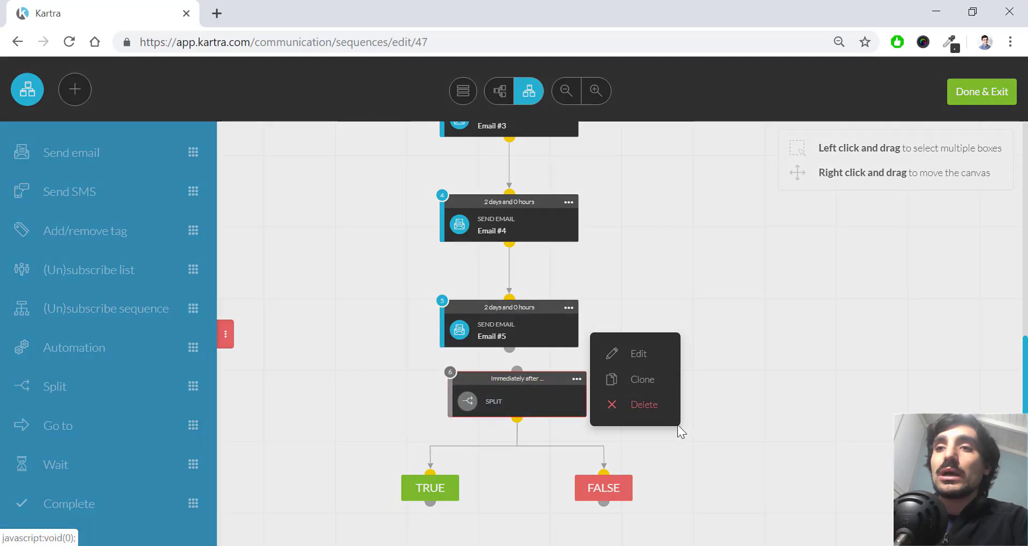
{"action": "left_click", "coordinate": [698, 122]}
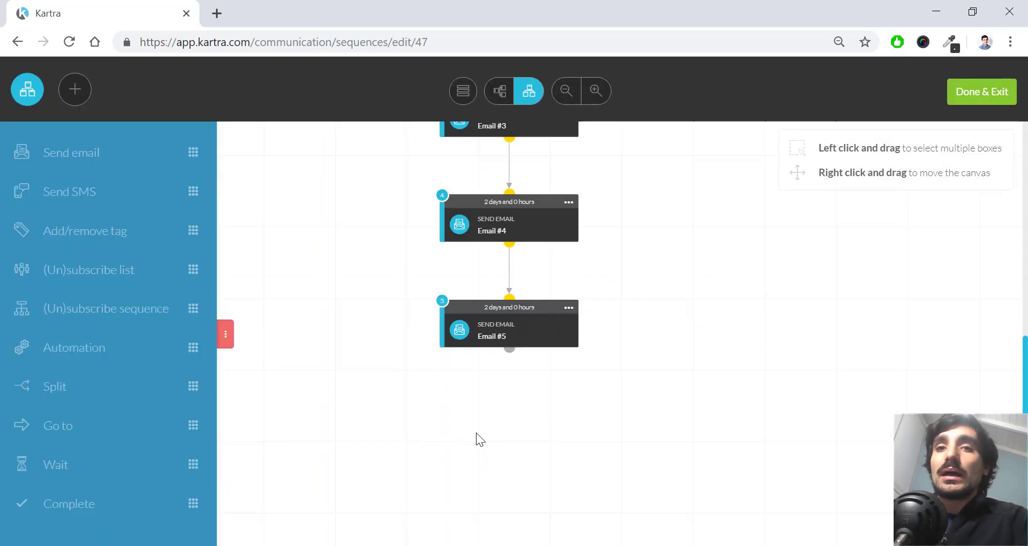
Add a Complete step, activate it, and place it directly below Email #5 as the end of the sequence.
{"action": "left_click_drag", "start_coordinate": [80, 502], "coordinate": [510, 400]}
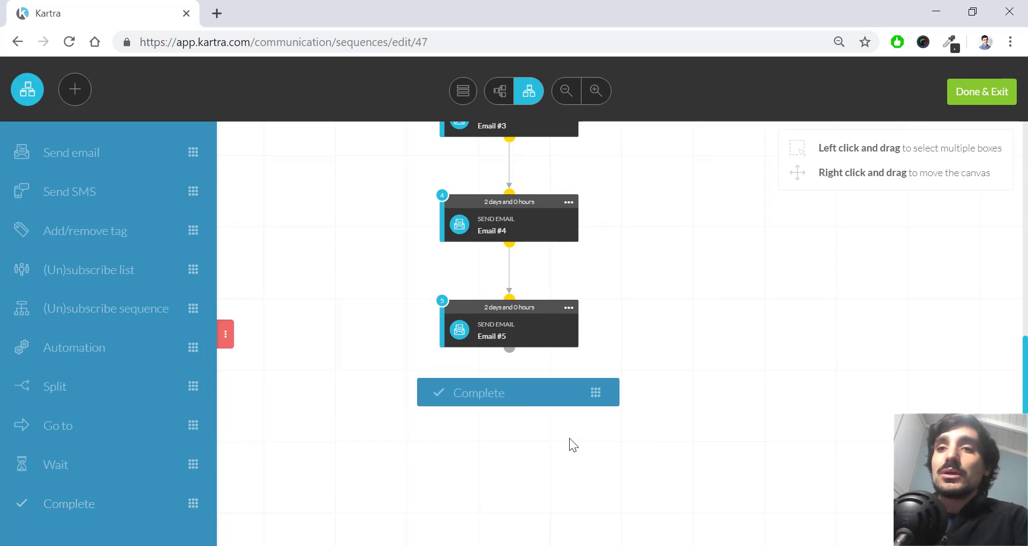
{"action": "left_click_drag", "start_coordinate": [567, 428], "coordinate": [568, 428]}
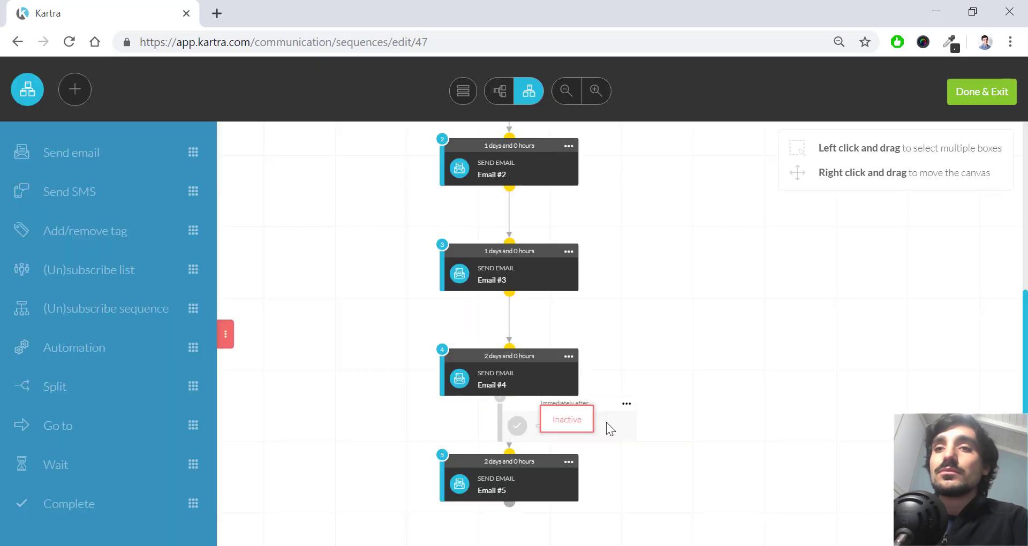
{"action": "left_click", "coordinate": [625, 403]}
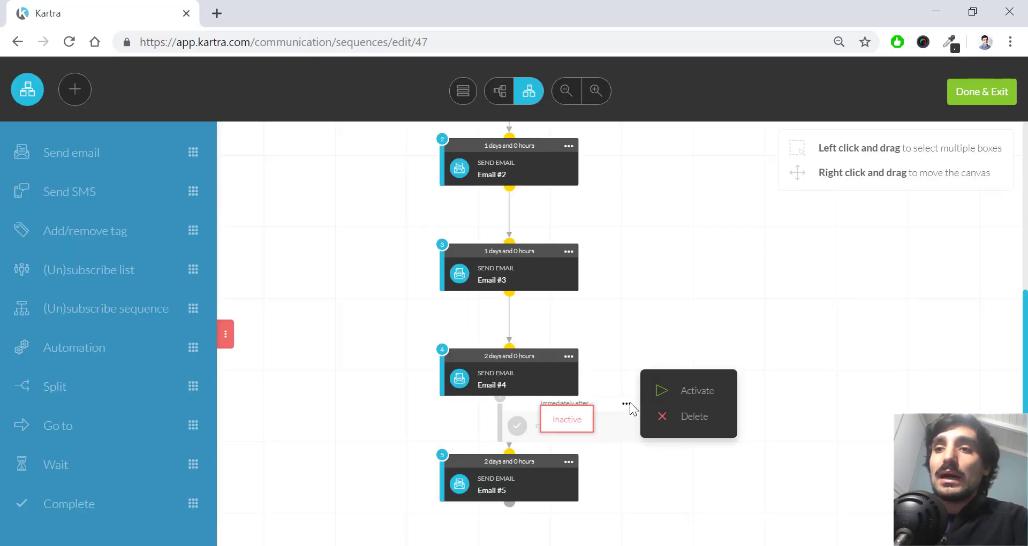
{"action": "left_click", "coordinate": [691, 396]}
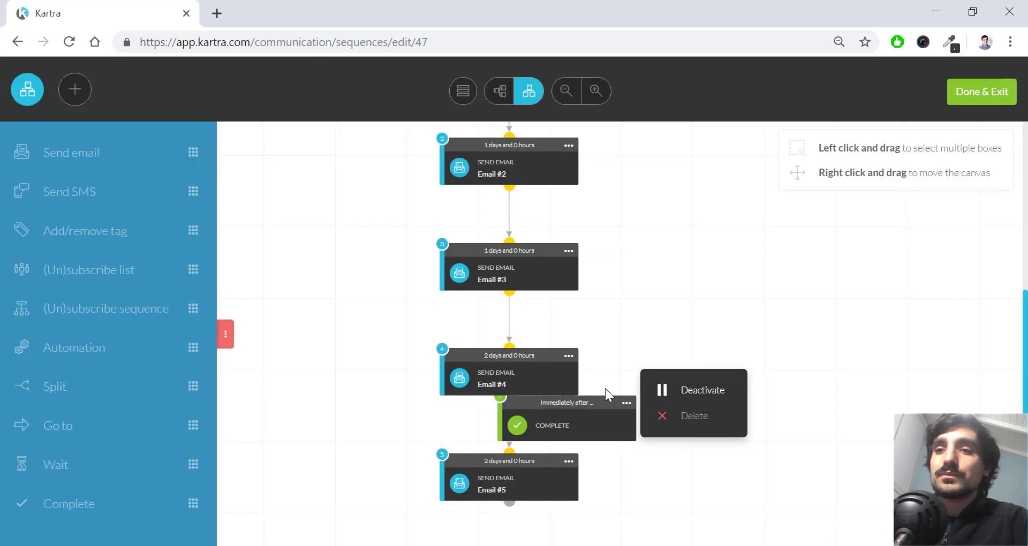
{"action": "left_click_drag", "start_coordinate": [596, 403], "coordinate": [539, 405]}
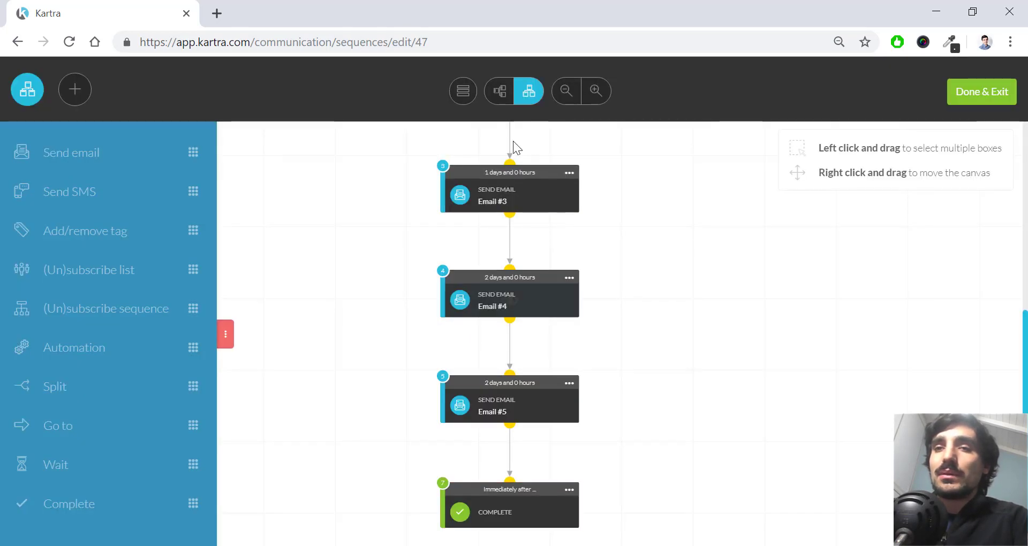
Look over the whole opt-in sequence from the starting rules to the end and exit the sequence editor.
{"action": "scroll", "coordinate": [557, 293], "scroll_direction": "up", "scroll_amount": 5}
{"action": "scroll", "coordinate": [561, 288], "scroll_direction": "down", "scroll_amount": 7}
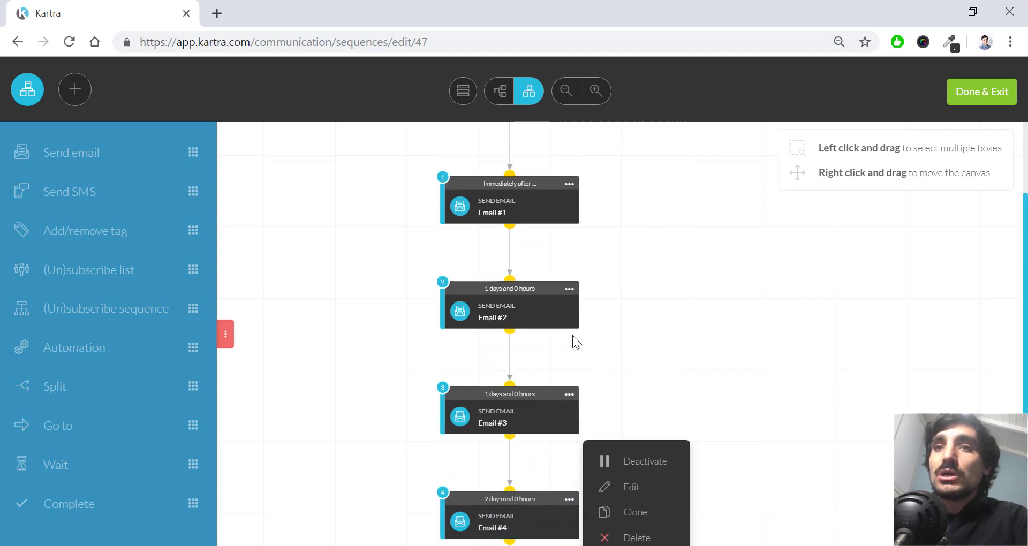
{"action": "scroll", "coordinate": [754, 289], "scroll_direction": "up", "scroll_amount": 3}
{"action": "scroll", "coordinate": [753, 286], "scroll_direction": "up", "scroll_amount": 4}
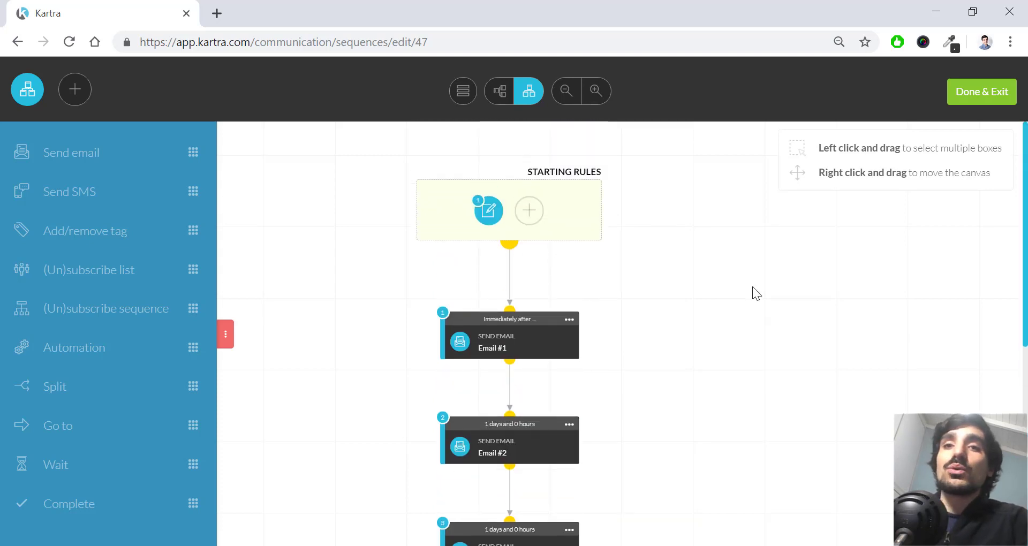
{"action": "left_click", "coordinate": [1004, 99]}
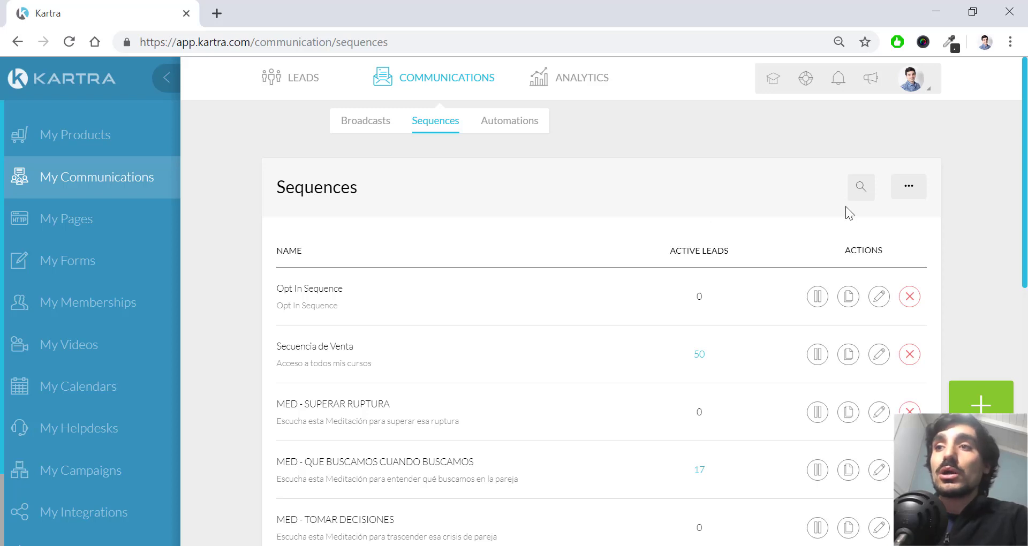
{"action": "left_click_drag", "start_coordinate": [360, 296], "coordinate": [277, 289]}
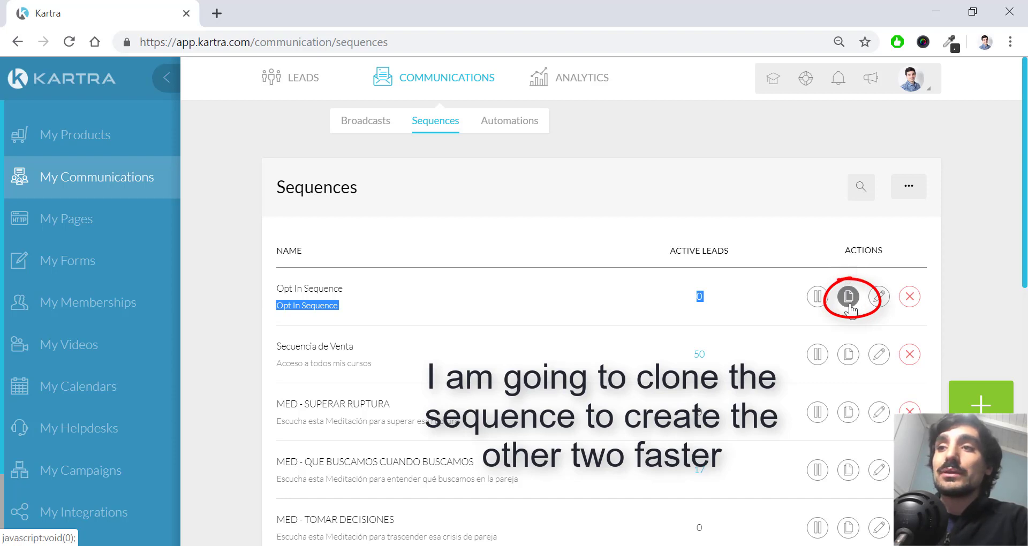
{"action": "left_click", "coordinate": [239, 266]}
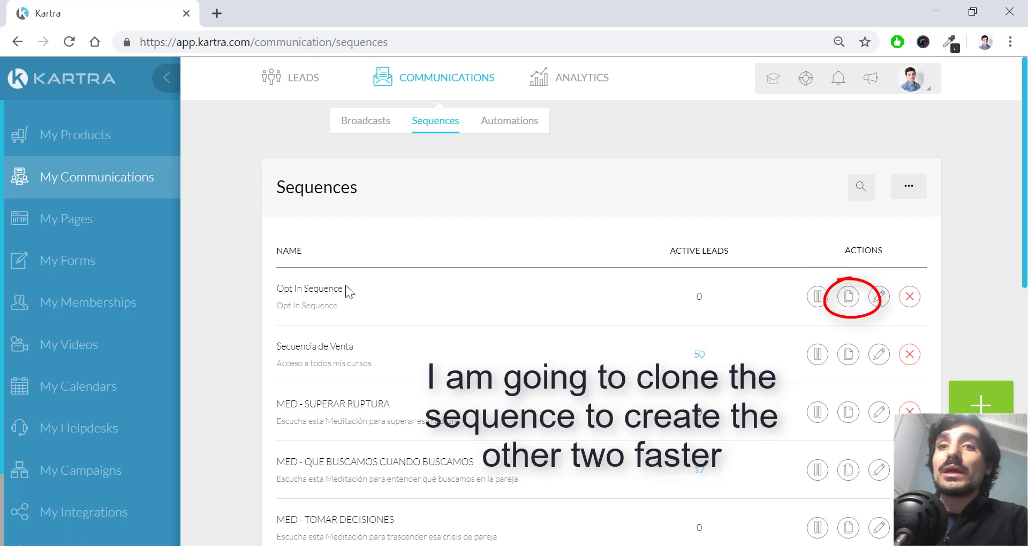
{"action": "left_click_drag", "start_coordinate": [348, 287], "coordinate": [279, 284]}
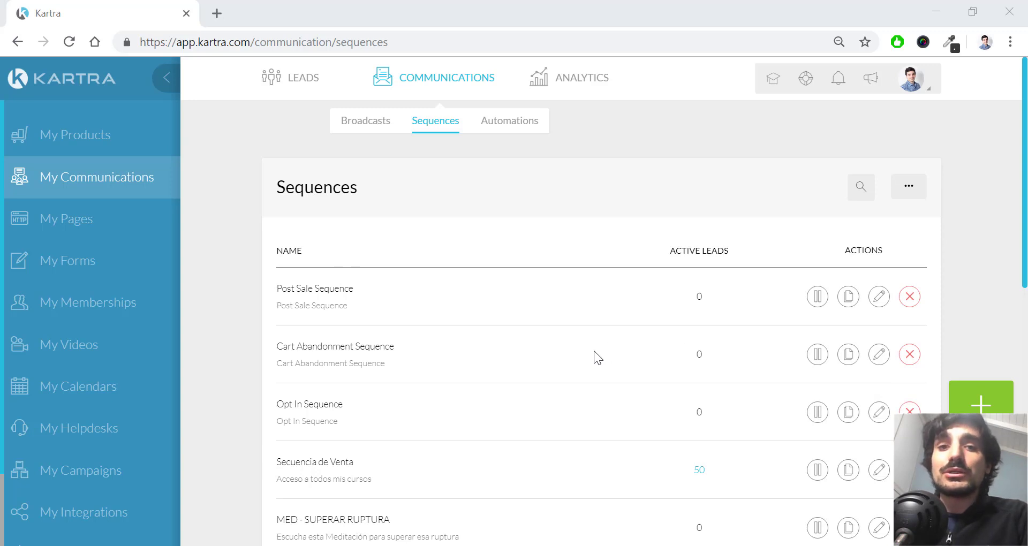
Open the Cart Abandonment Sequence for editing, keeping its name and public description.
{"action": "left_click", "coordinate": [878, 354]}
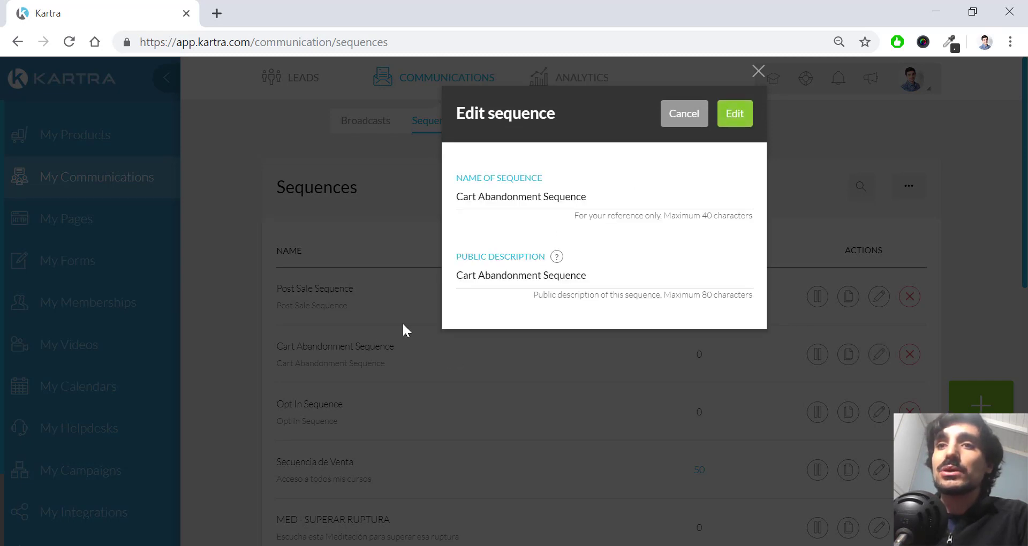
{"action": "left_click_drag", "start_coordinate": [609, 279], "coordinate": [462, 270]}
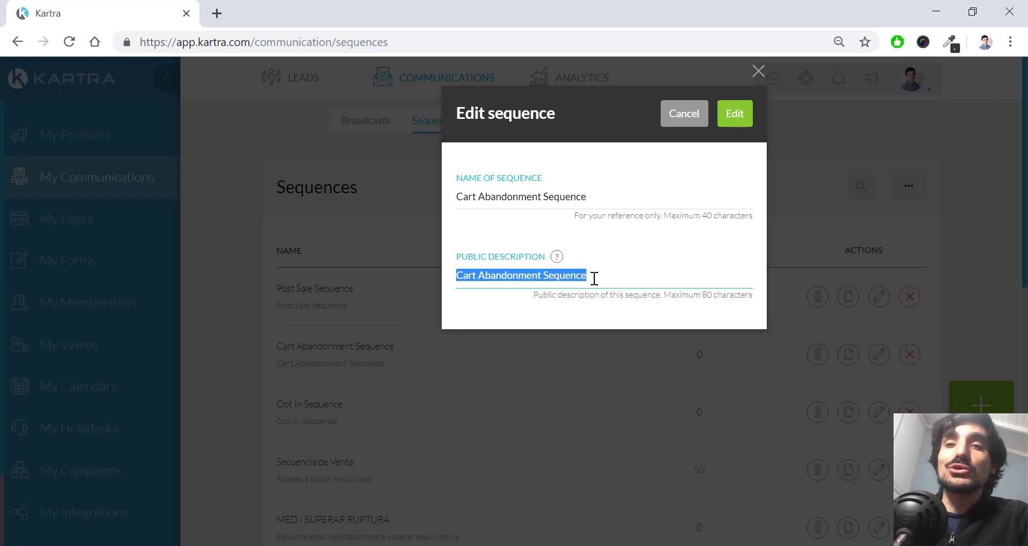
{"action": "left_click", "coordinate": [744, 114]}
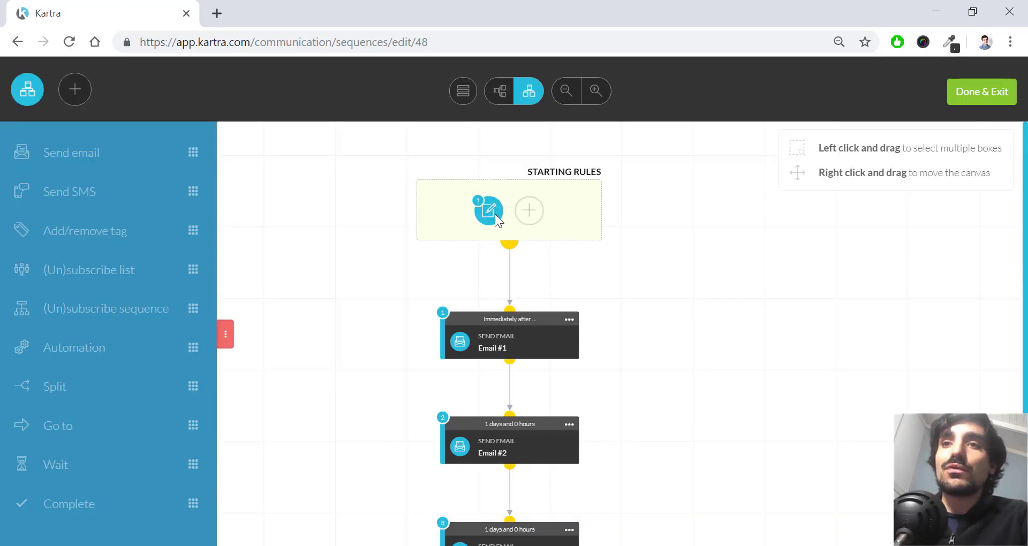
Remove the "Opt in form for the funnel" trigger from the sequence's starting rules.
{"action": "mouse_move", "coordinate": [490, 211]}
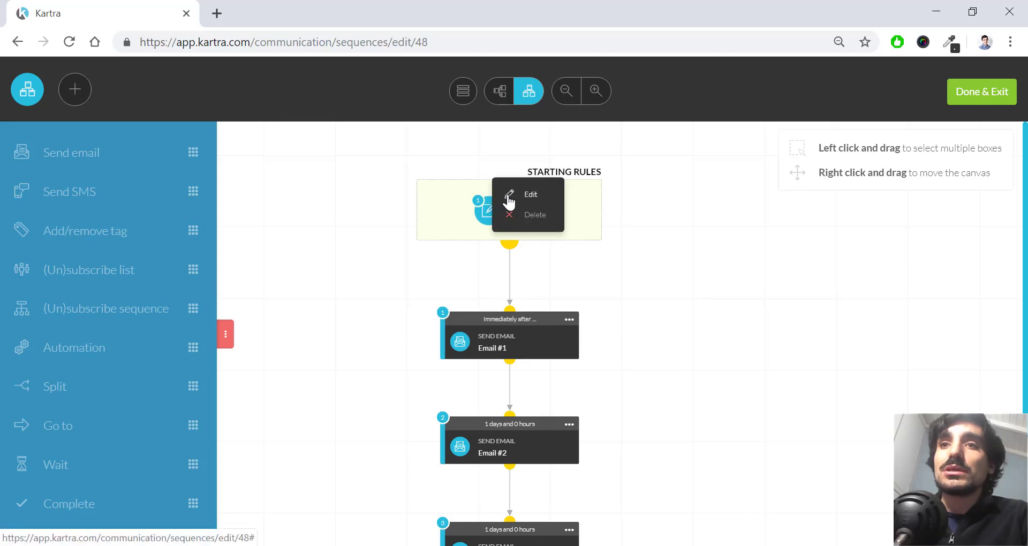
{"action": "left_click", "coordinate": [508, 196]}
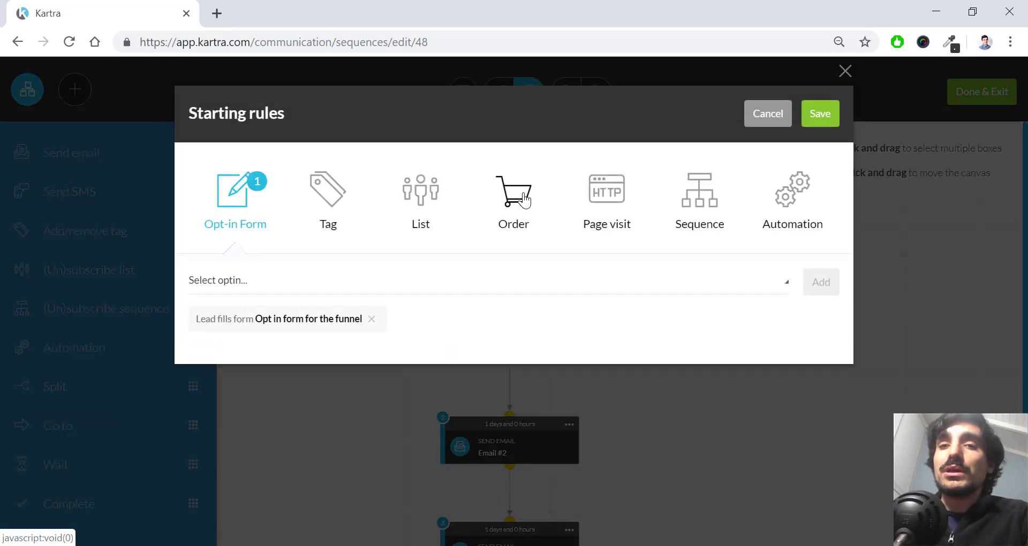
{"action": "left_click", "coordinate": [372, 319]}
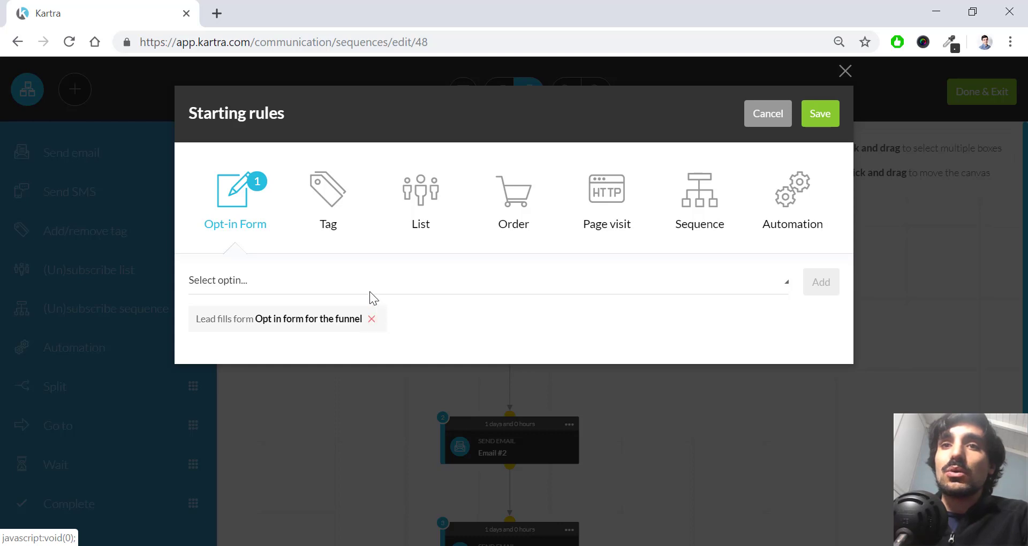
Add a tag starting rule with no category in particular and the tag "Abandonment", and save the starting rules.
{"action": "left_click", "coordinate": [339, 208]}
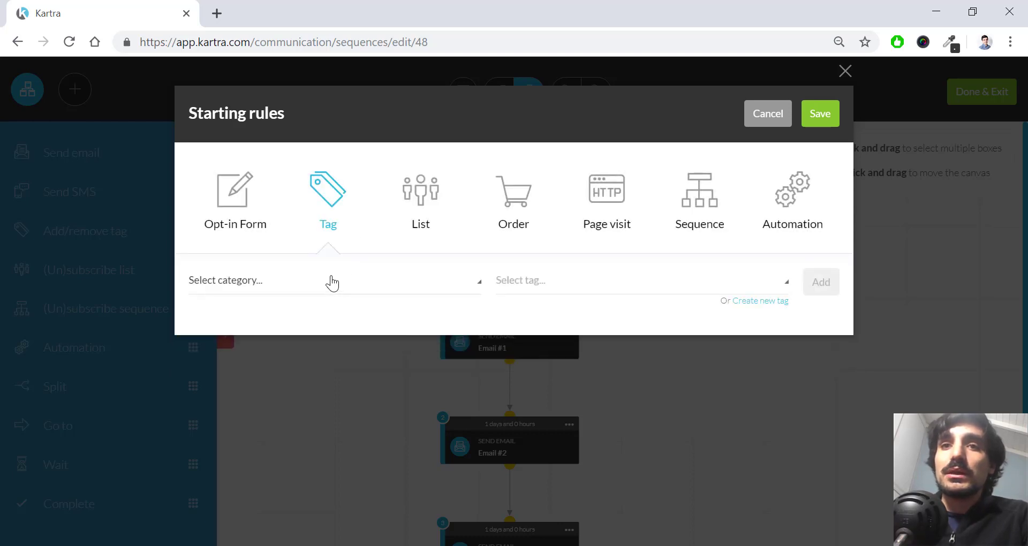
{"action": "left_click", "coordinate": [326, 285]}
{"action": "left_click", "coordinate": [294, 339]}
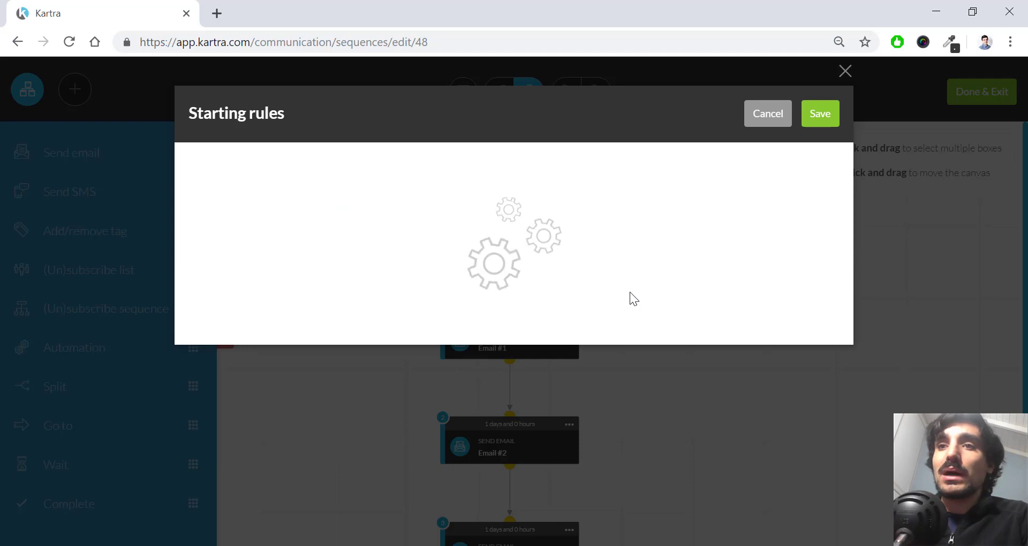
{"action": "left_click", "coordinate": [626, 298]}
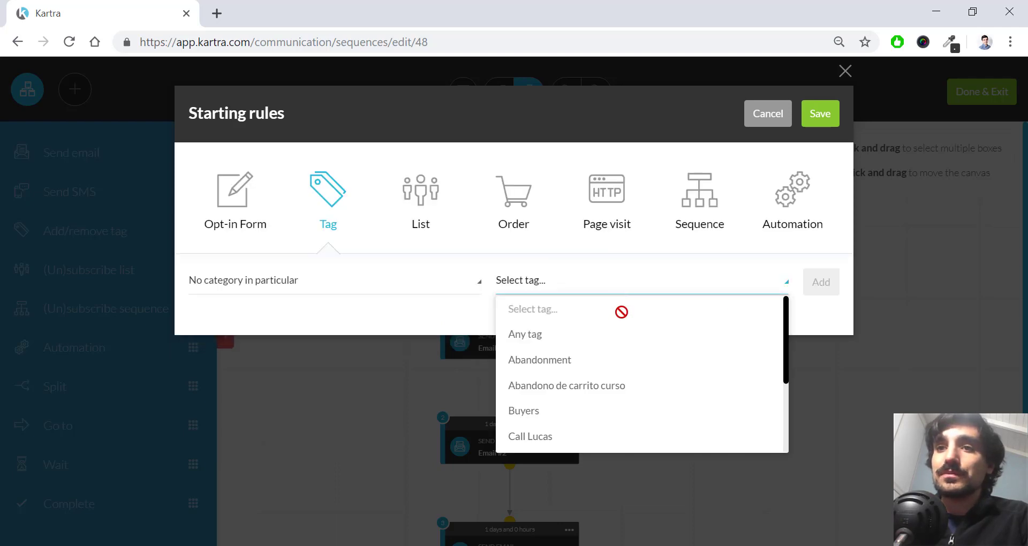
{"action": "left_click", "coordinate": [571, 359]}
{"action": "left_click", "coordinate": [827, 282]}
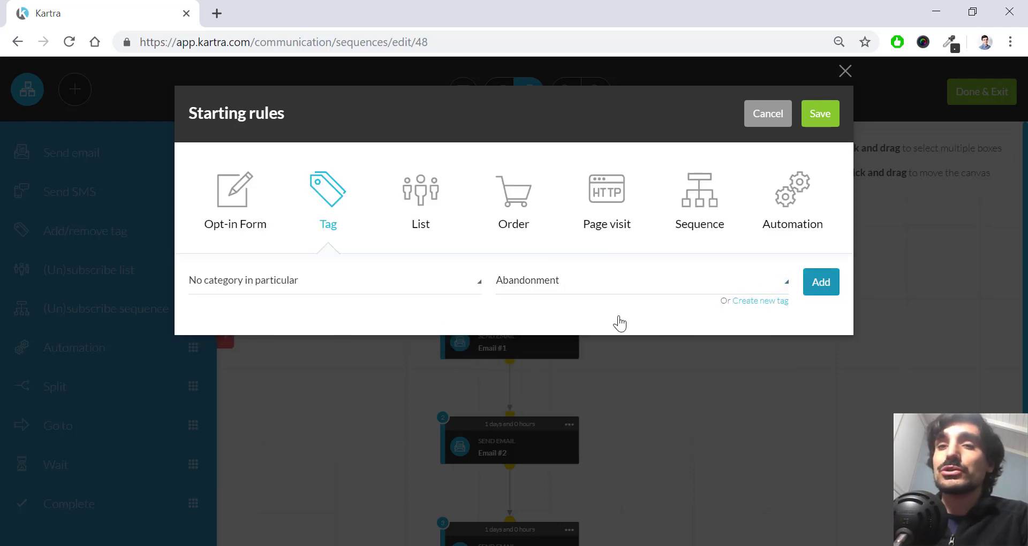
{"action": "left_click", "coordinate": [827, 114]}
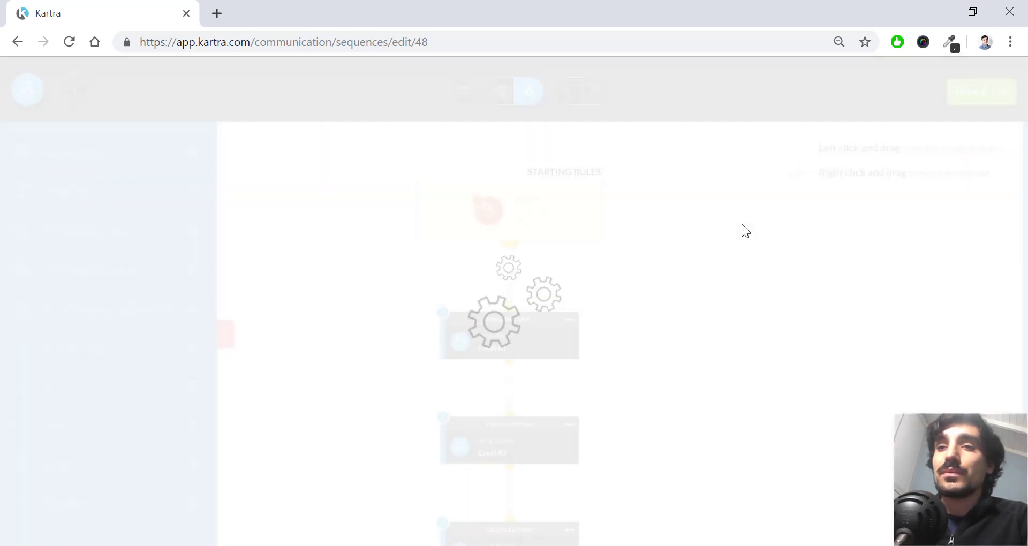
Review the cart abandonment sequence from its starting rule to the Complete step and exit the sequence editor.
{"action": "scroll", "coordinate": [573, 213], "scroll_direction": "down", "scroll_amount": 3}
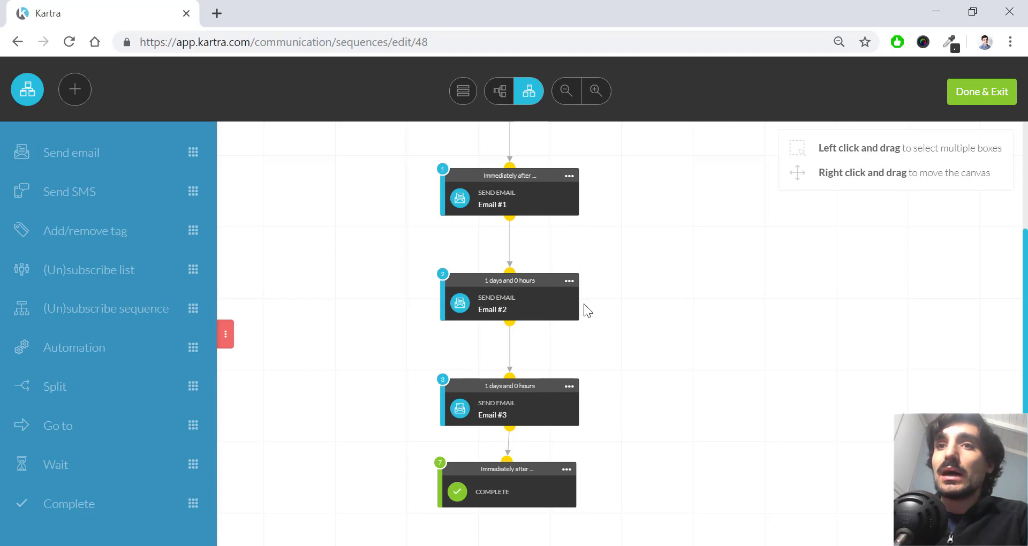
{"action": "scroll", "coordinate": [569, 219], "scroll_direction": "up", "scroll_amount": 2}
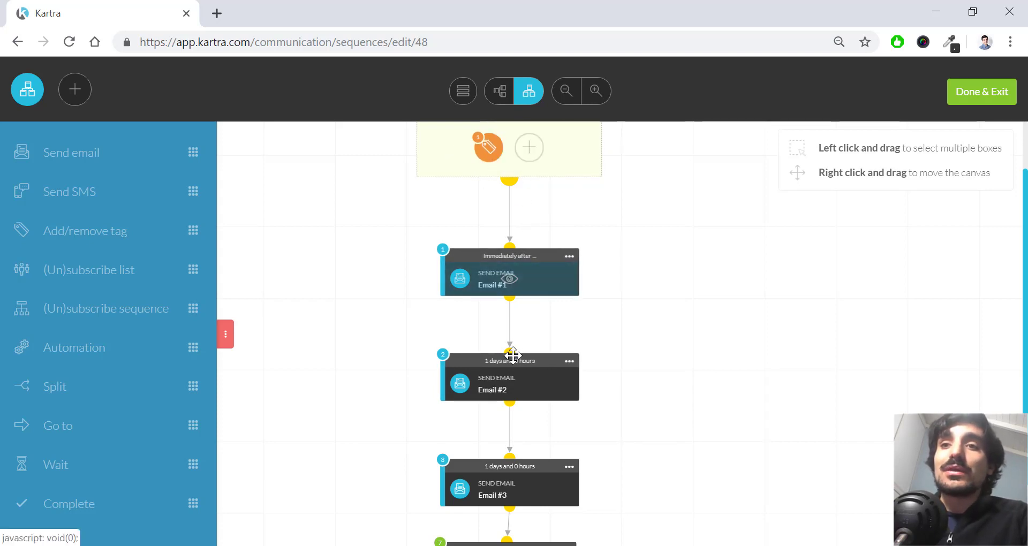
{"action": "scroll", "coordinate": [512, 429], "scroll_direction": "down", "scroll_amount": 2}
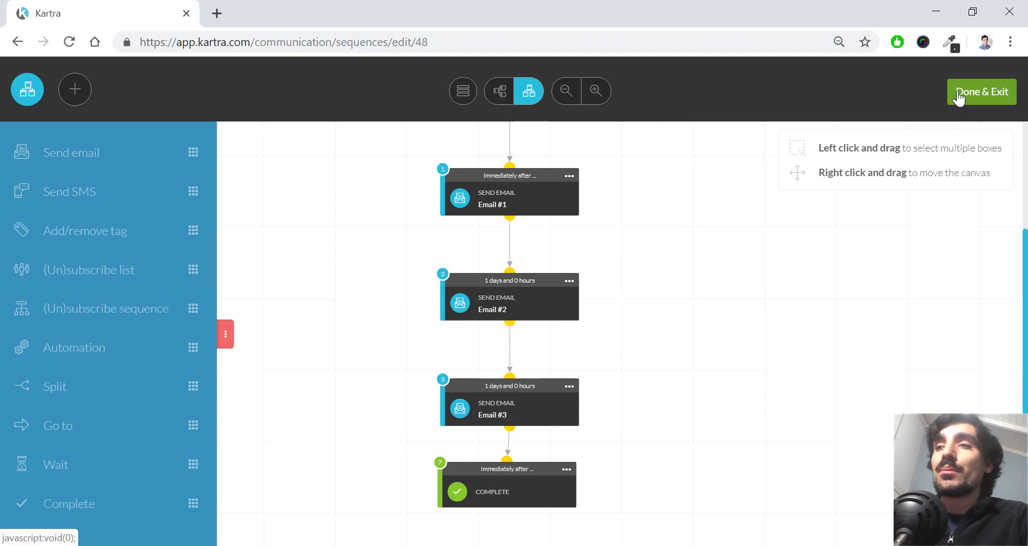
{"action": "left_click", "coordinate": [225, 334]}
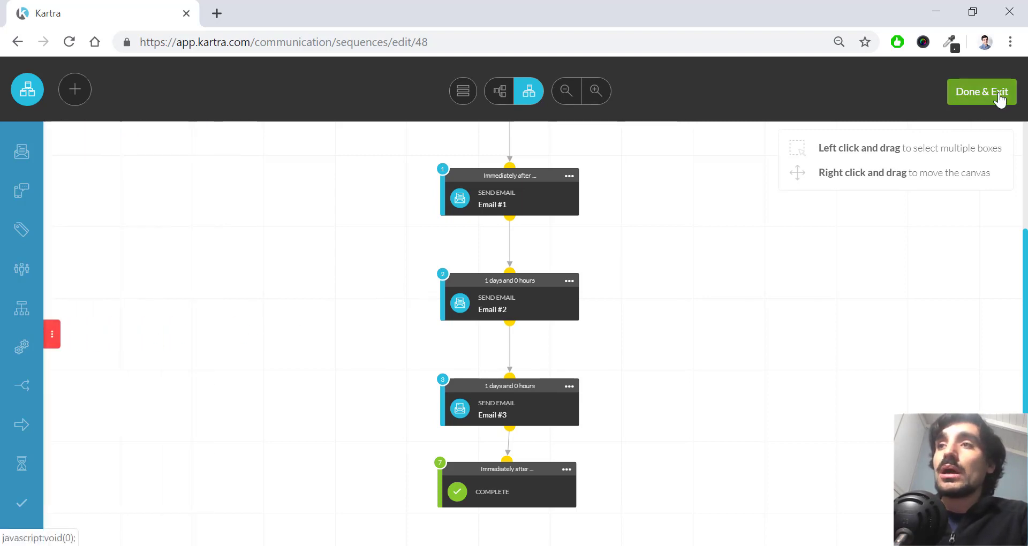
{"action": "scroll", "coordinate": [683, 262], "scroll_direction": "up", "scroll_amount": 3}
{"action": "left_click", "coordinate": [491, 201]}
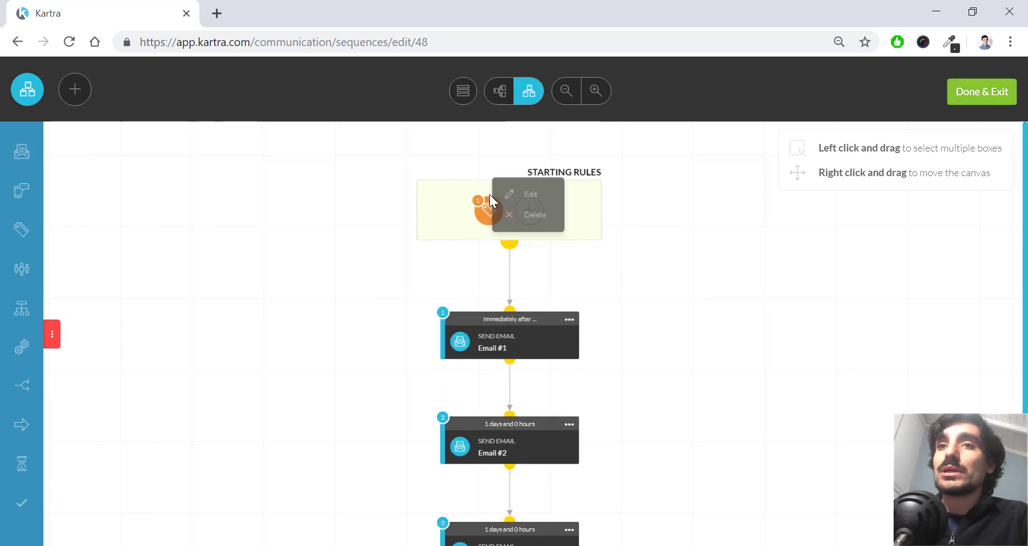
{"action": "left_click", "coordinate": [995, 99]}
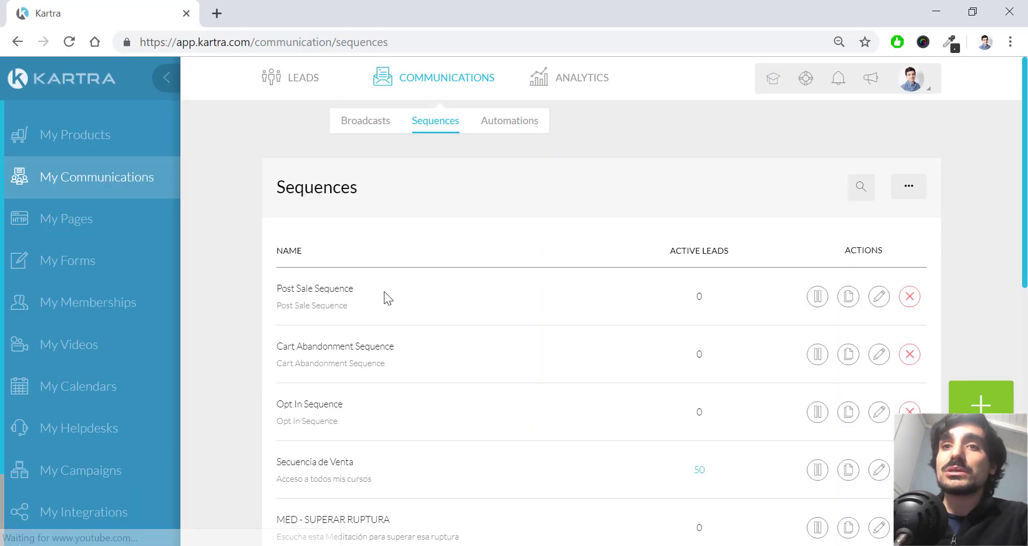
Open the Post Sale Sequence for editing, keeping its name and public description.
{"action": "left_click", "coordinate": [878, 296]}
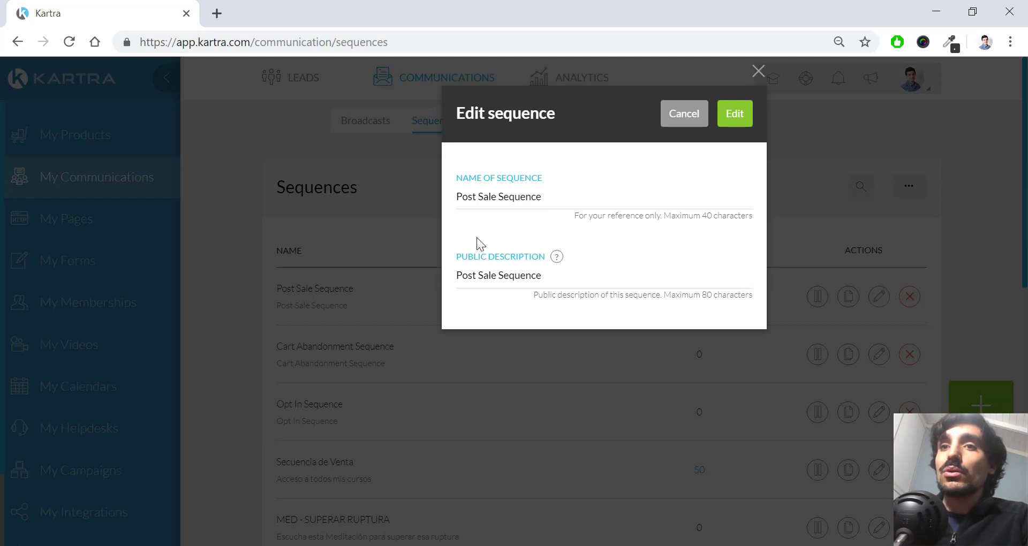
{"action": "left_click", "coordinate": [750, 114]}
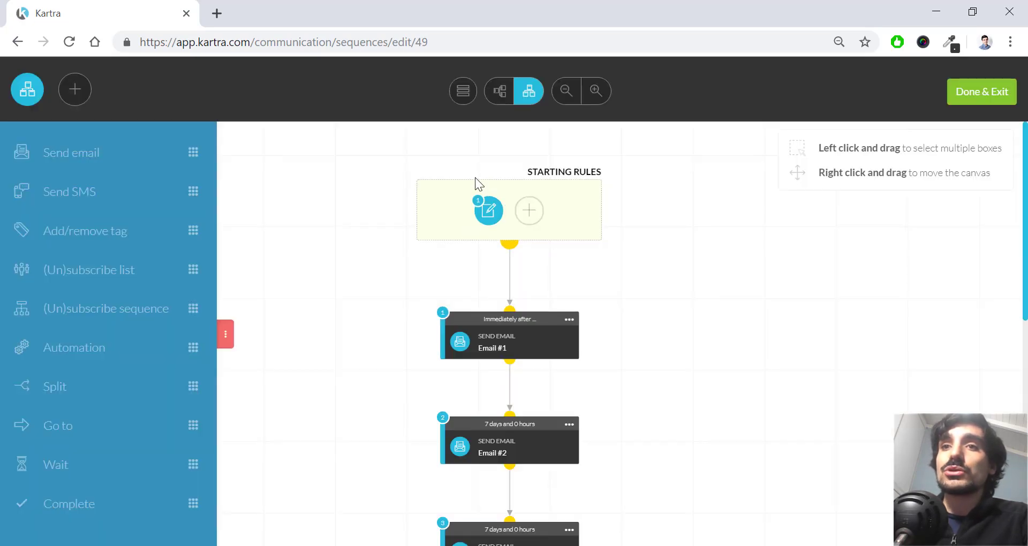
Remove the "Opt in form for the funnel" trigger from the Post Sale Sequence's starting rules.
{"action": "mouse_move", "coordinate": [489, 211]}
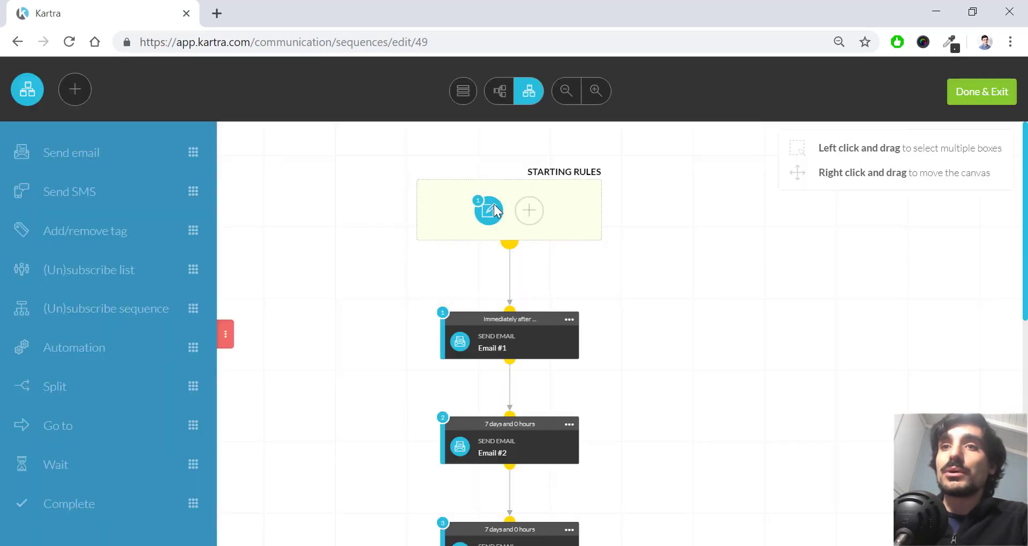
{"action": "left_click", "coordinate": [539, 196]}
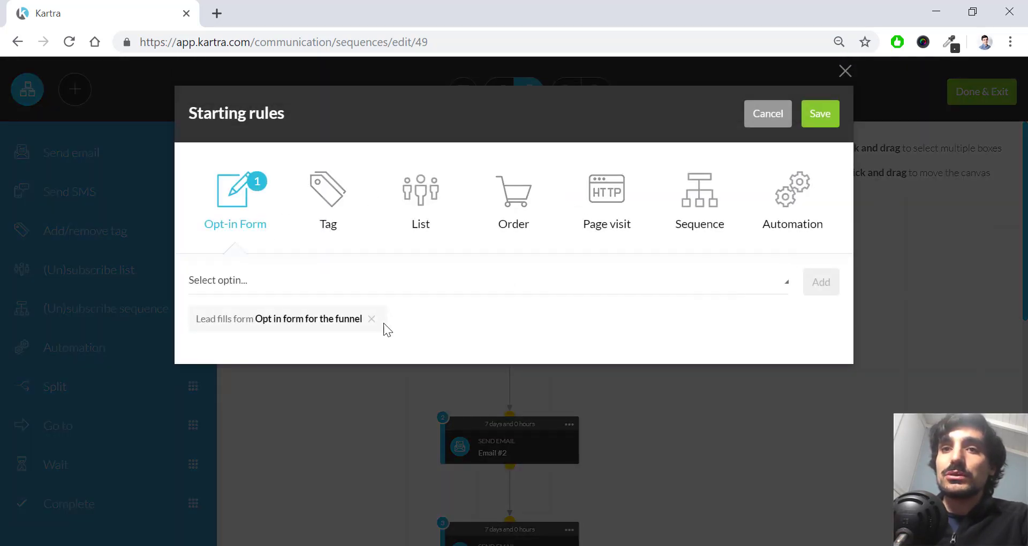
{"action": "left_click", "coordinate": [372, 319]}
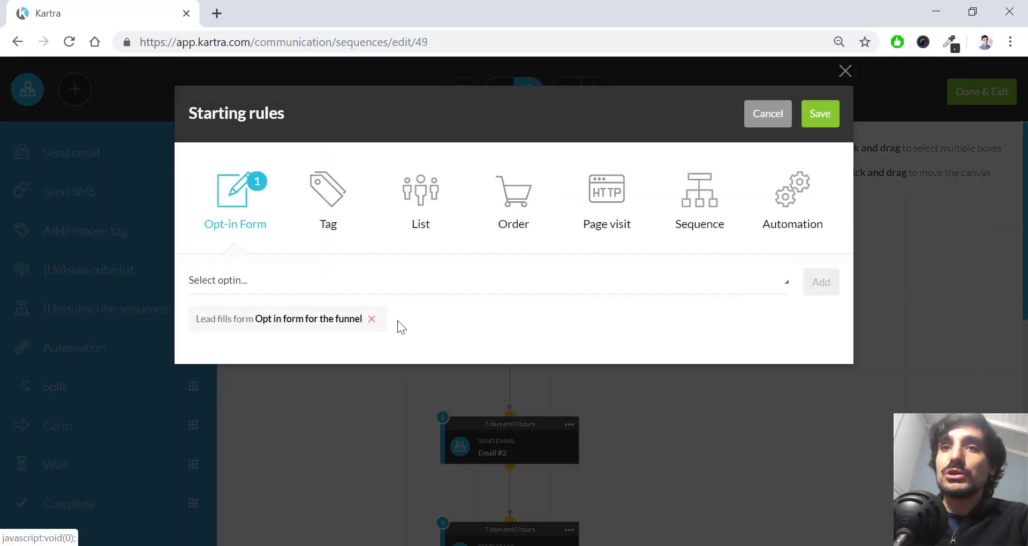
Add an order starting rule for the product funnel "6 week course", product "6 week course", at any price.
{"action": "left_click", "coordinate": [517, 216]}
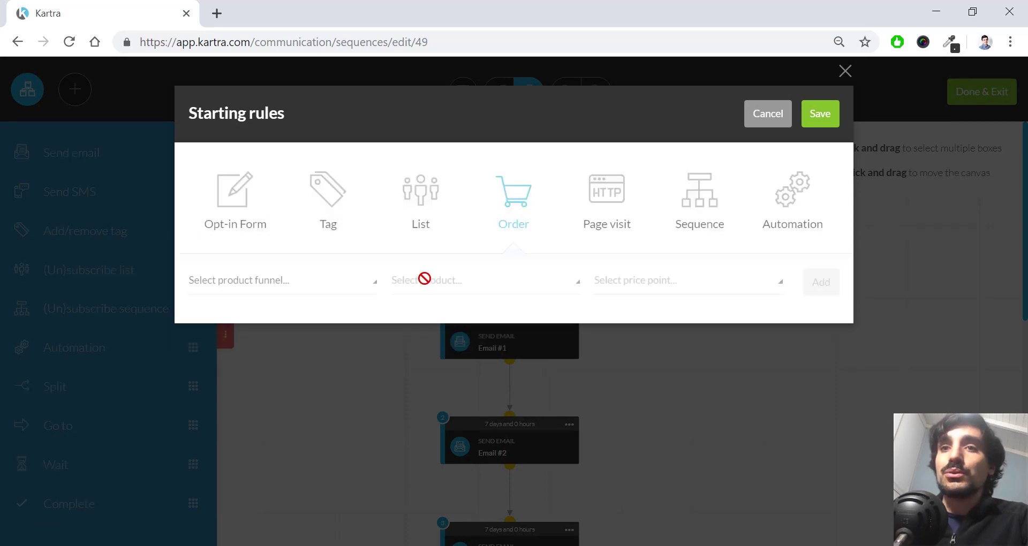
{"action": "left_click", "coordinate": [303, 285]}
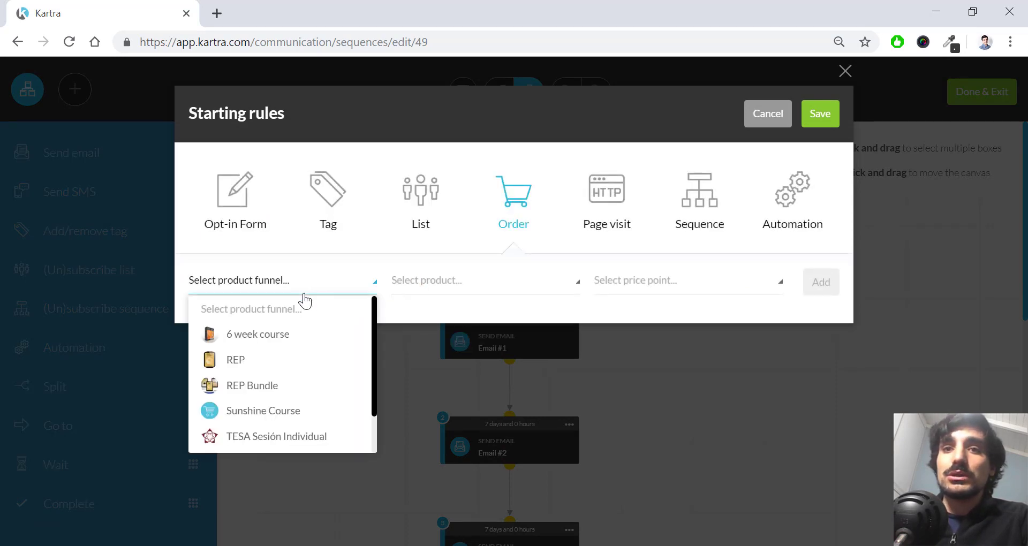
{"action": "left_click", "coordinate": [306, 335]}
{"action": "left_click", "coordinate": [467, 280]}
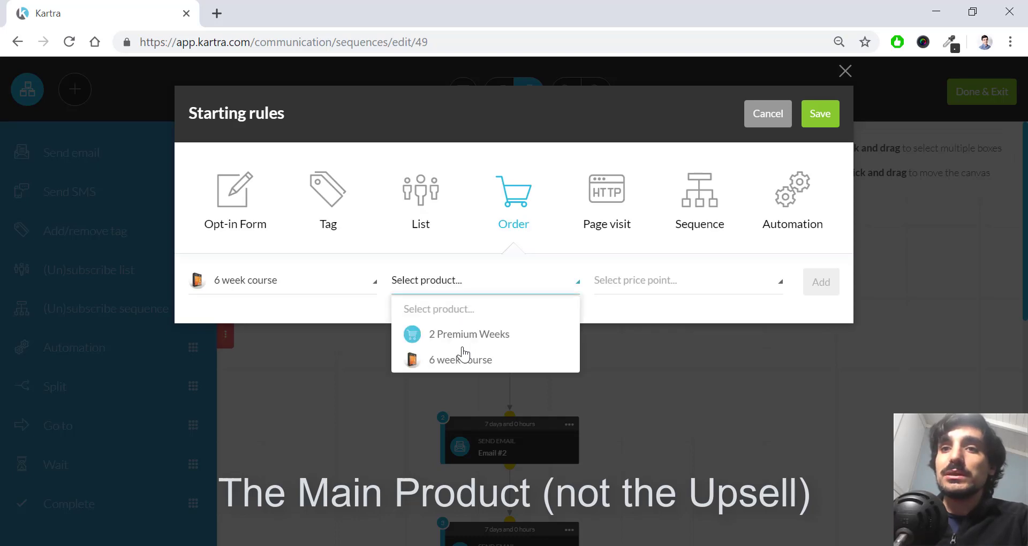
{"action": "left_click", "coordinate": [465, 361]}
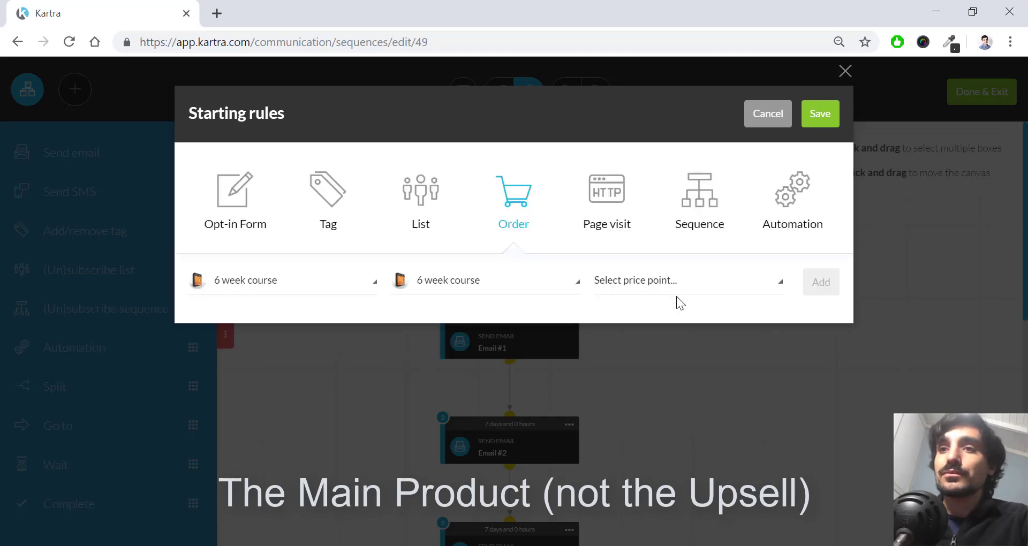
{"action": "left_click", "coordinate": [679, 296]}
{"action": "left_click", "coordinate": [648, 335]}
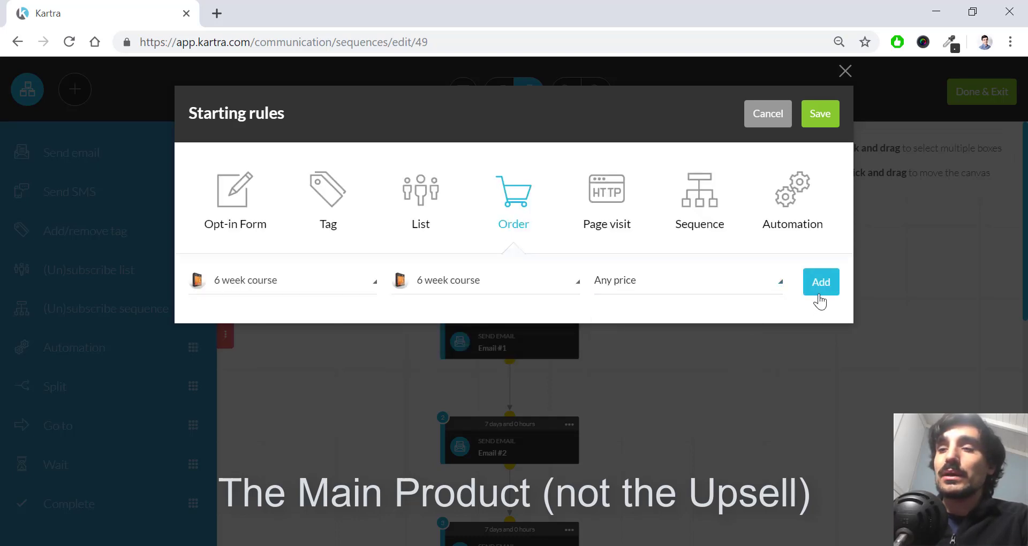
{"action": "left_click", "coordinate": [820, 282]}
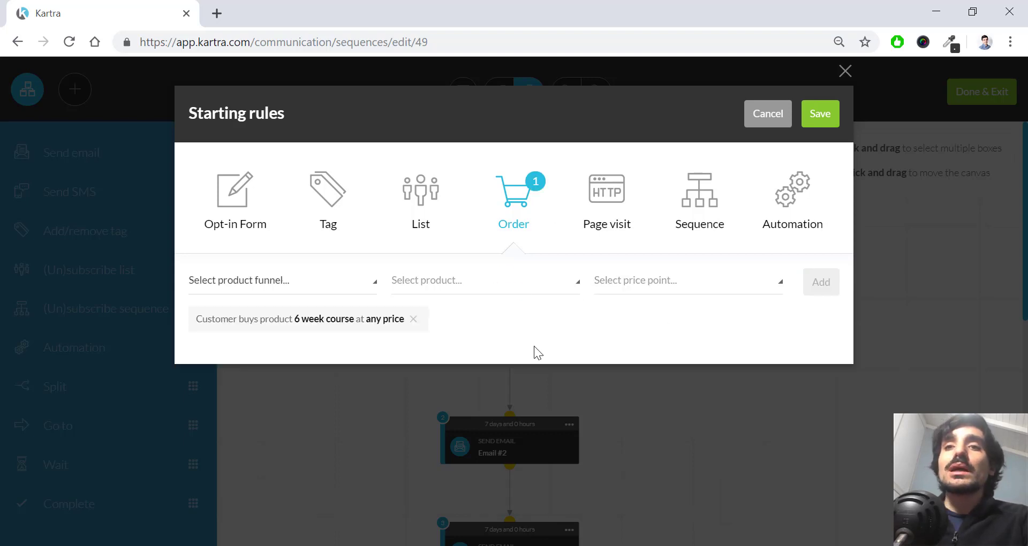
{"action": "left_click", "coordinate": [336, 203]}
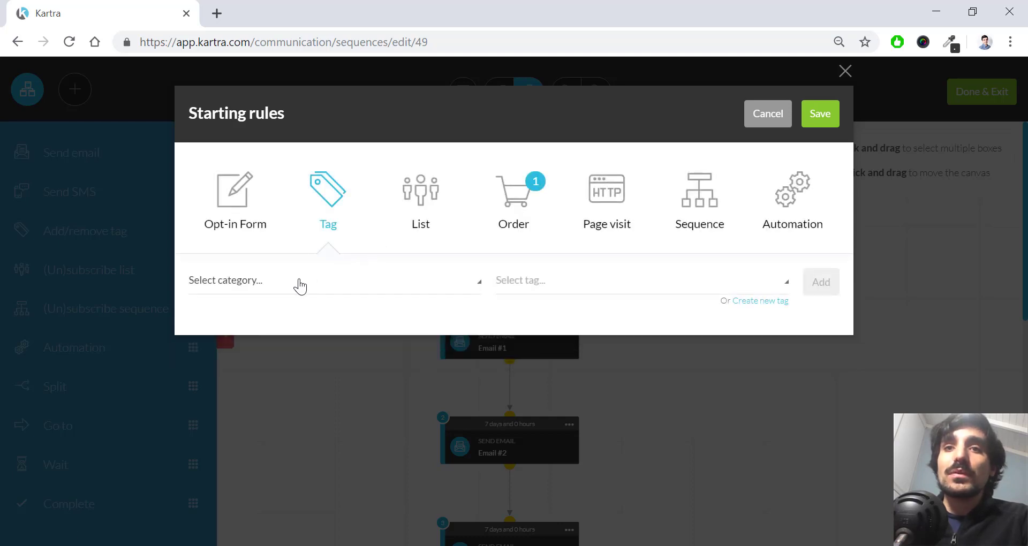
{"action": "left_click", "coordinate": [332, 287]}
{"action": "left_click", "coordinate": [303, 335]}
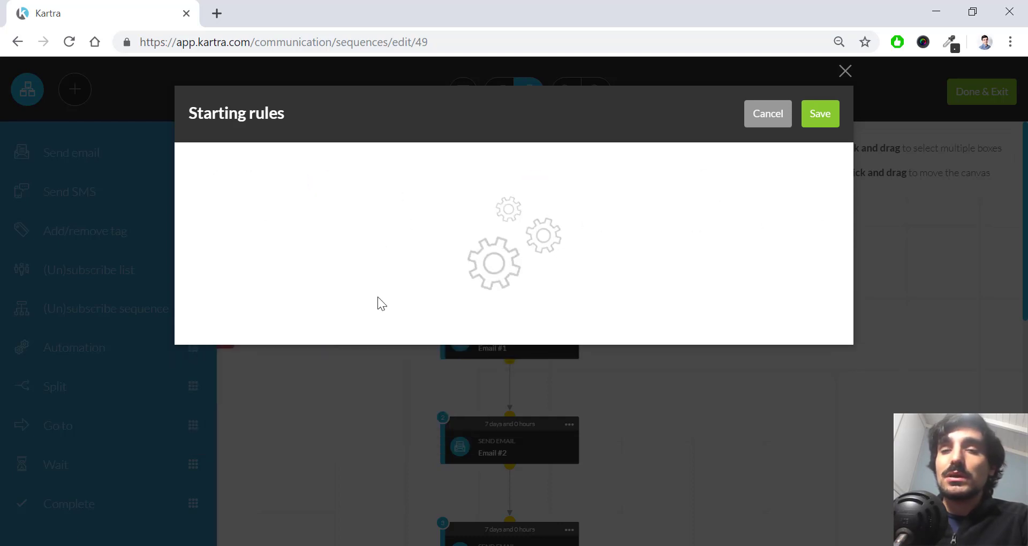
{"action": "left_click", "coordinate": [558, 289]}
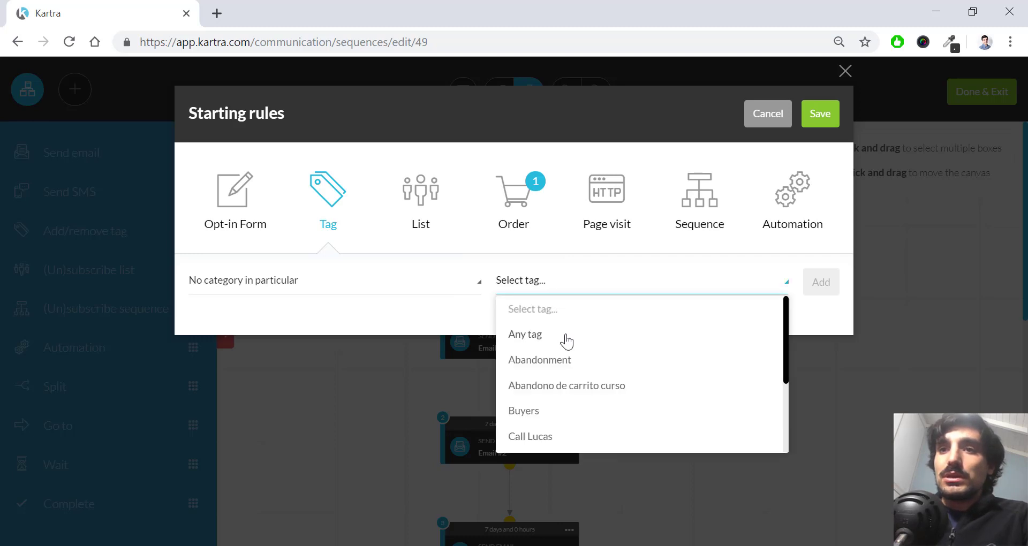
{"action": "left_click", "coordinate": [549, 412]}
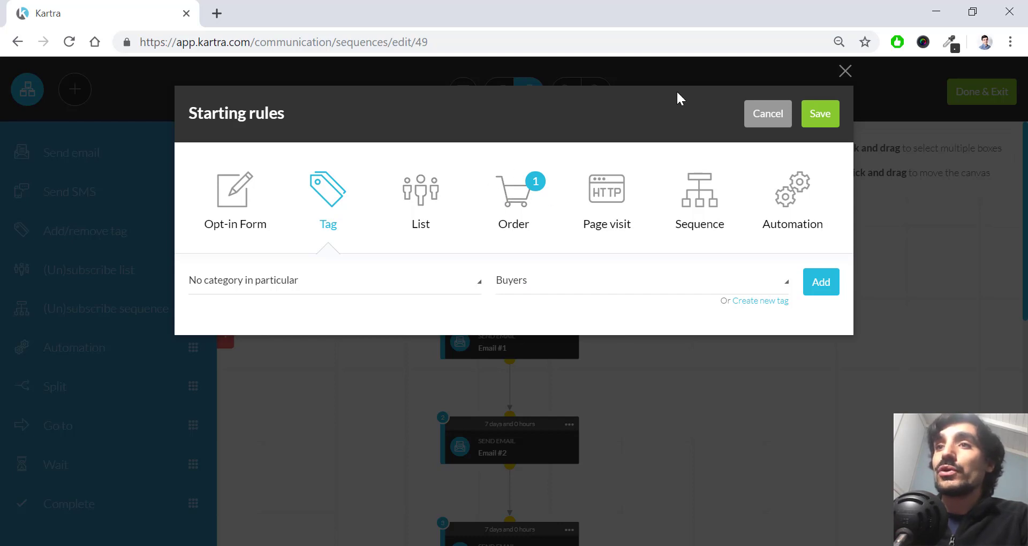
Save the starting rules and exit the sequence editor after reviewing the post-sale emails down to the Complete step.
{"action": "left_click", "coordinate": [807, 111]}
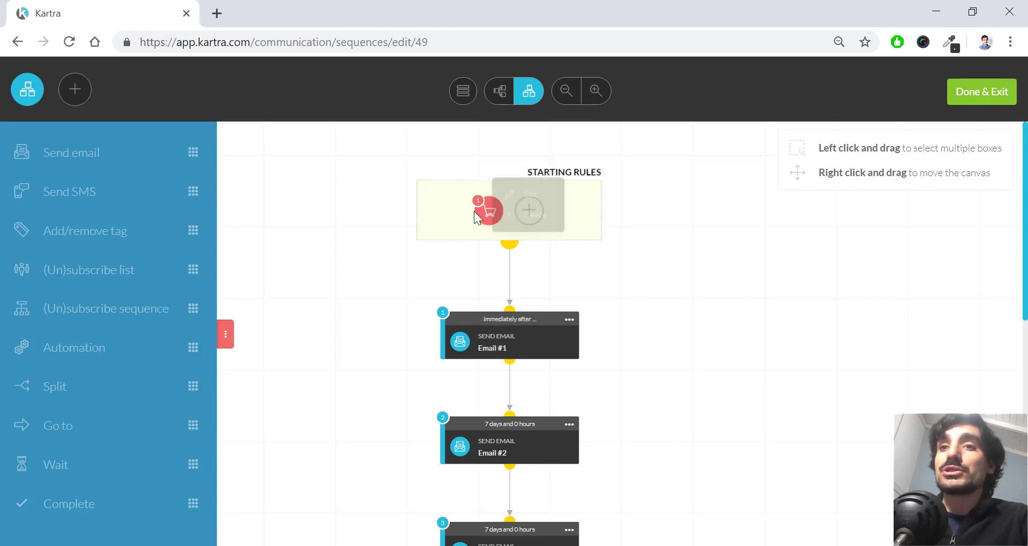
{"action": "scroll", "coordinate": [560, 264], "scroll_direction": "down", "scroll_amount": 3}
{"action": "scroll", "coordinate": [560, 264], "scroll_direction": "down", "scroll_amount": 5}
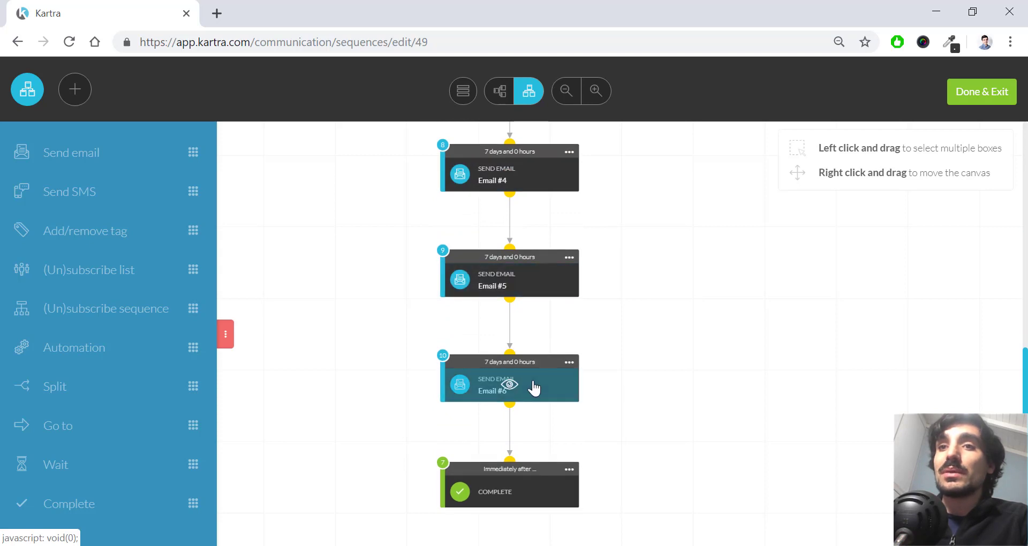
{"action": "scroll", "coordinate": [532, 385], "scroll_direction": "up", "scroll_amount": 2}
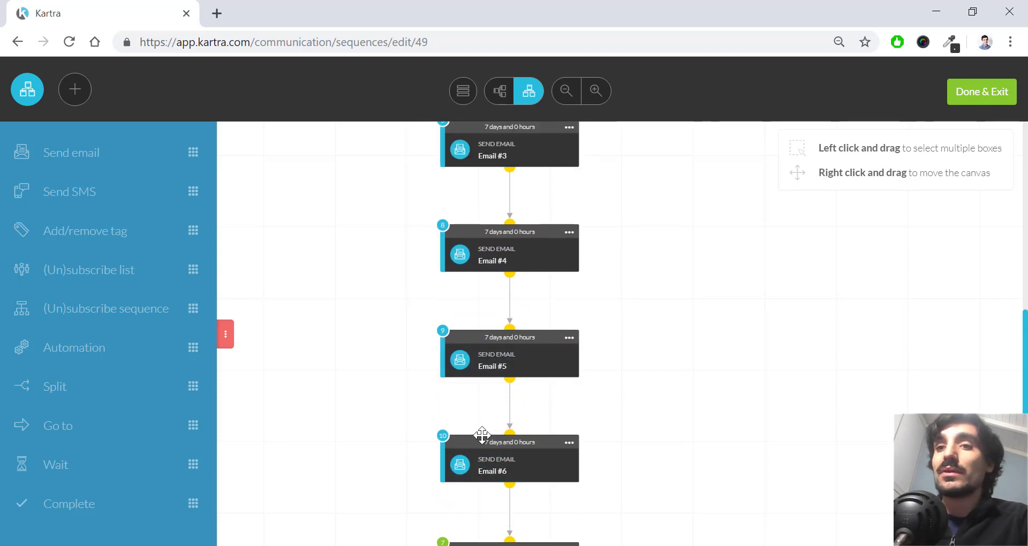
{"action": "scroll", "coordinate": [503, 398], "scroll_direction": "up", "scroll_amount": 3}
{"action": "scroll", "coordinate": [474, 321], "scroll_direction": "up", "scroll_amount": 3}
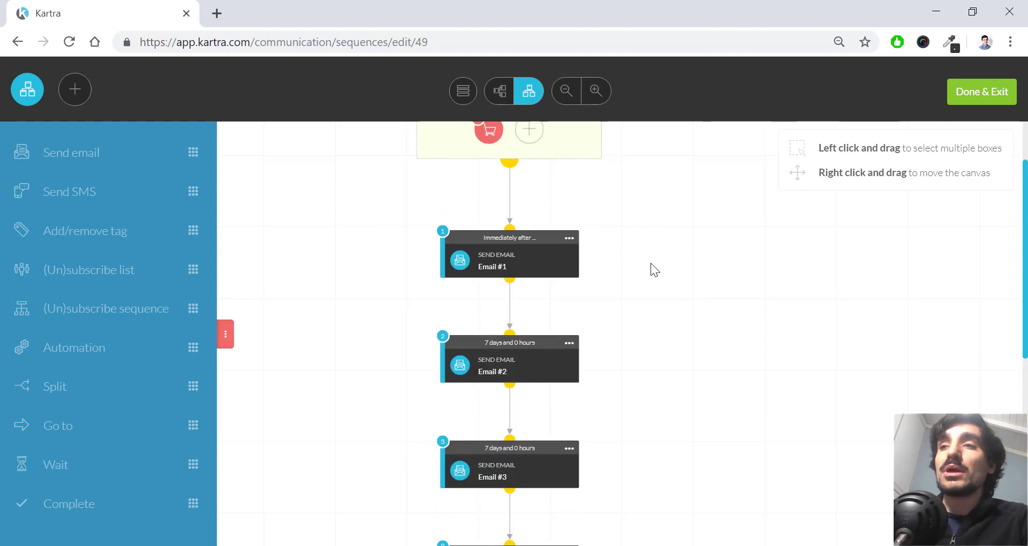
{"action": "scroll", "coordinate": [691, 315], "scroll_direction": "up", "scroll_amount": 2}
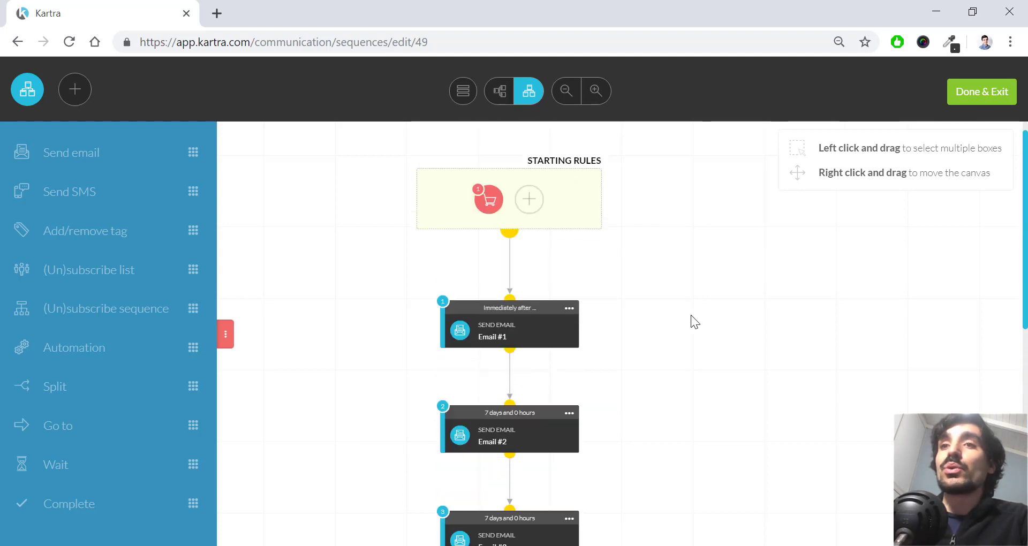
{"action": "left_click", "coordinate": [976, 97]}
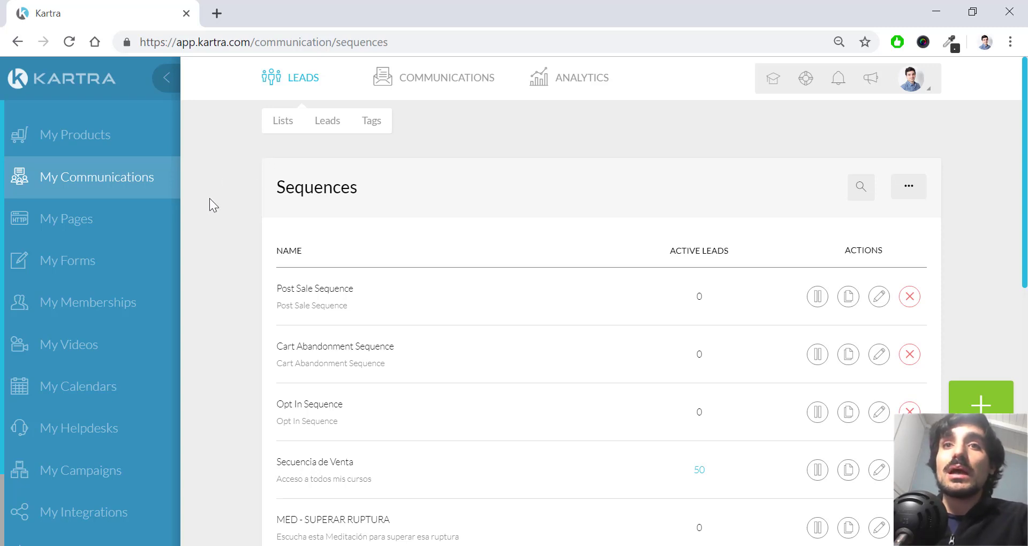
Open the "6 week course" product's Post Sale settings for editing and start a new automation under Advanced automations.
{"action": "left_click", "coordinate": [42, 134]}
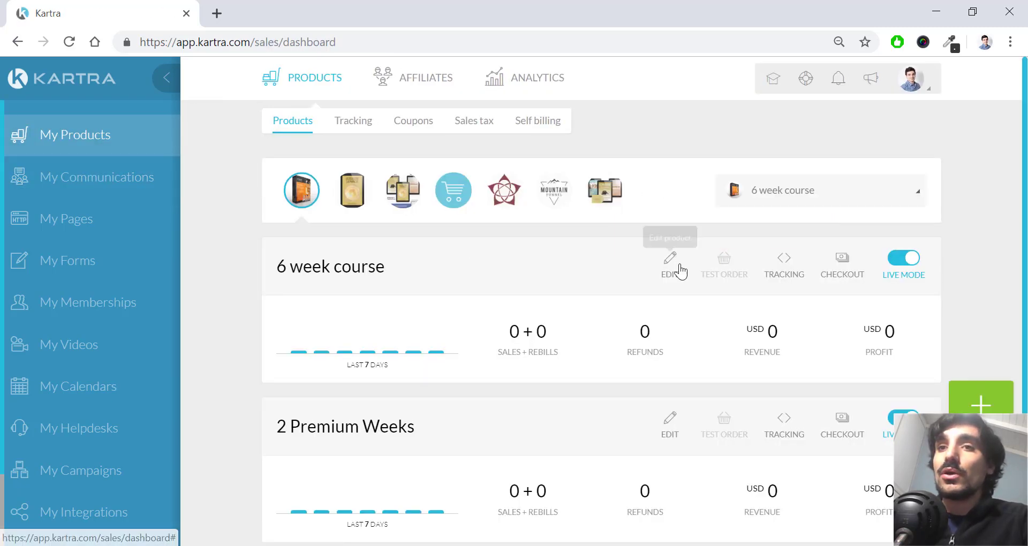
{"action": "left_click", "coordinate": [679, 268]}
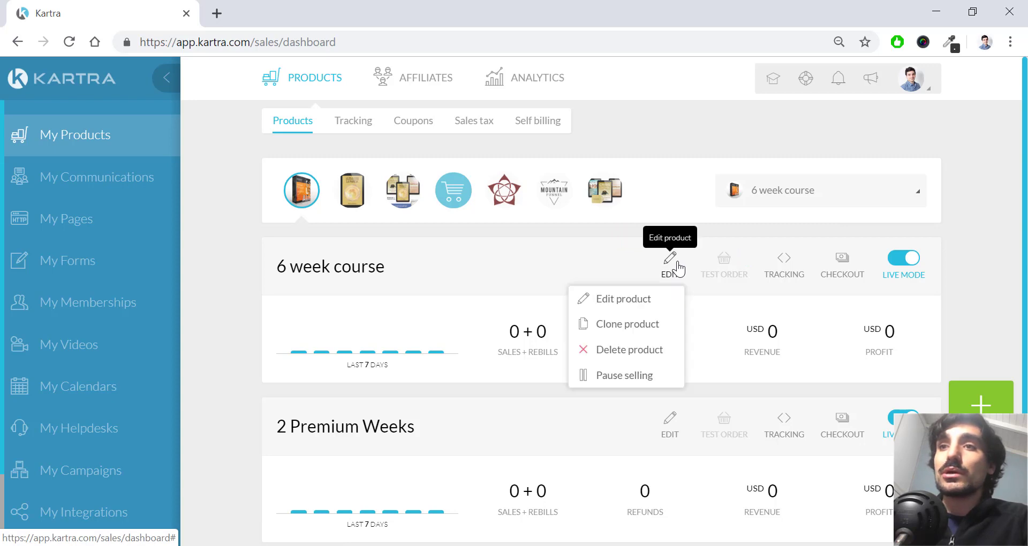
{"action": "left_click", "coordinate": [638, 301]}
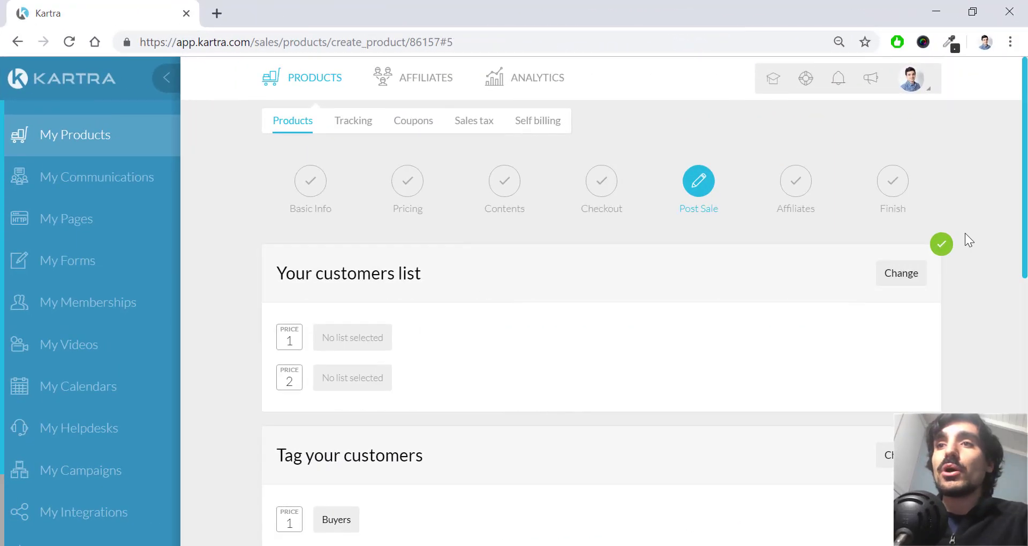
{"action": "scroll", "coordinate": [965, 232], "scroll_direction": "down", "scroll_amount": 8}
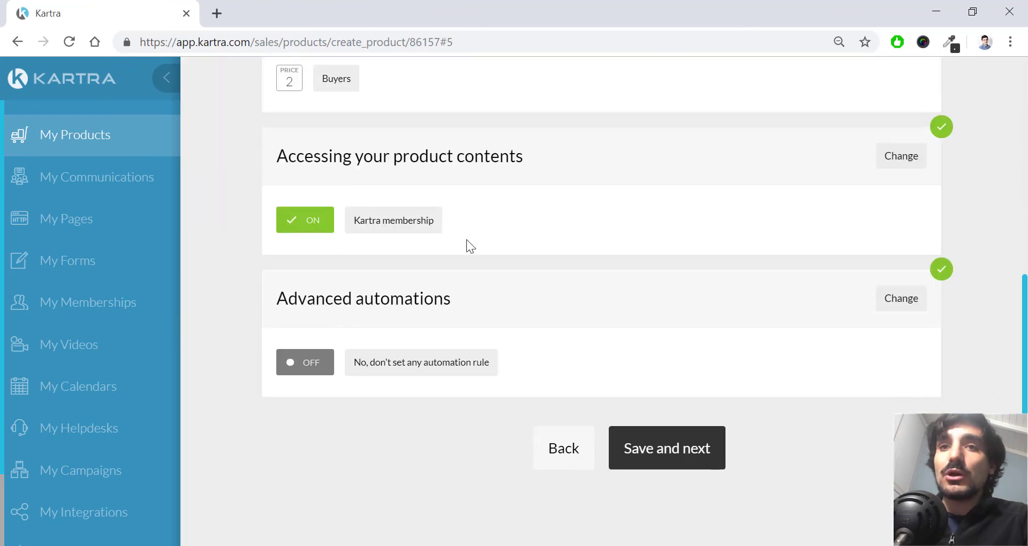
{"action": "left_click", "coordinate": [900, 300]}
{"action": "left_click", "coordinate": [594, 379]}
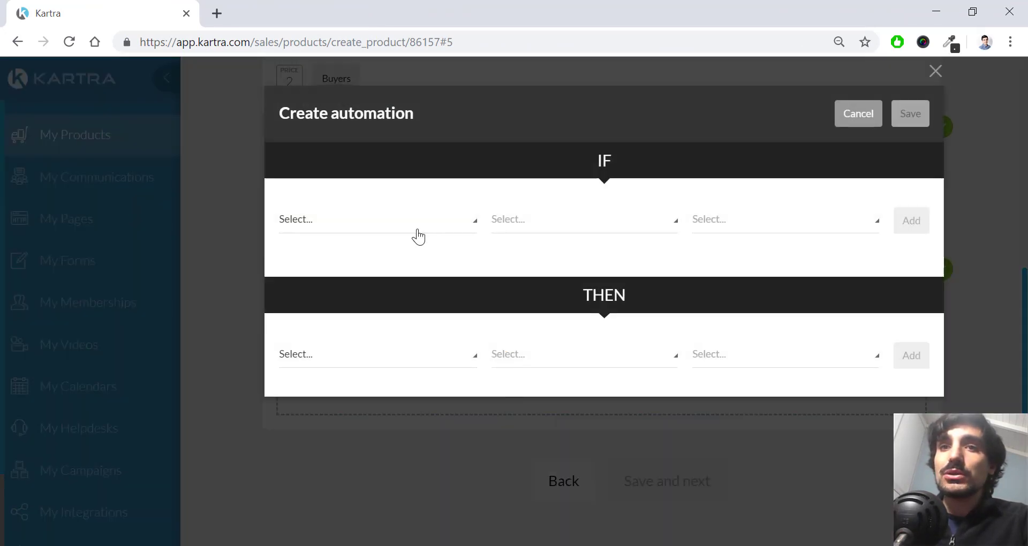
Set the automation's IF condition to customer buys product, funnel "6 week course", product "6 week course", any price.
{"action": "left_click", "coordinate": [417, 234]}
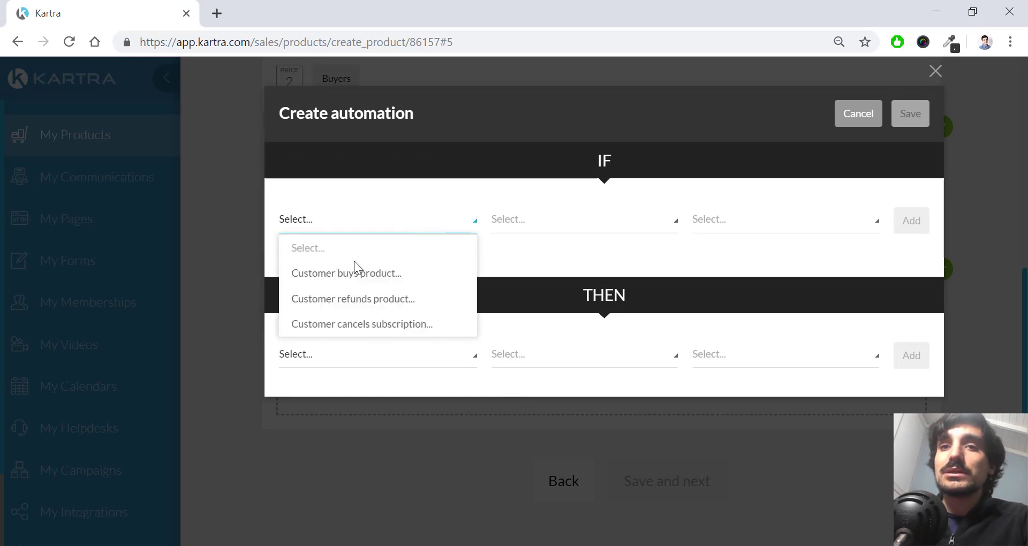
{"action": "left_click", "coordinate": [368, 274]}
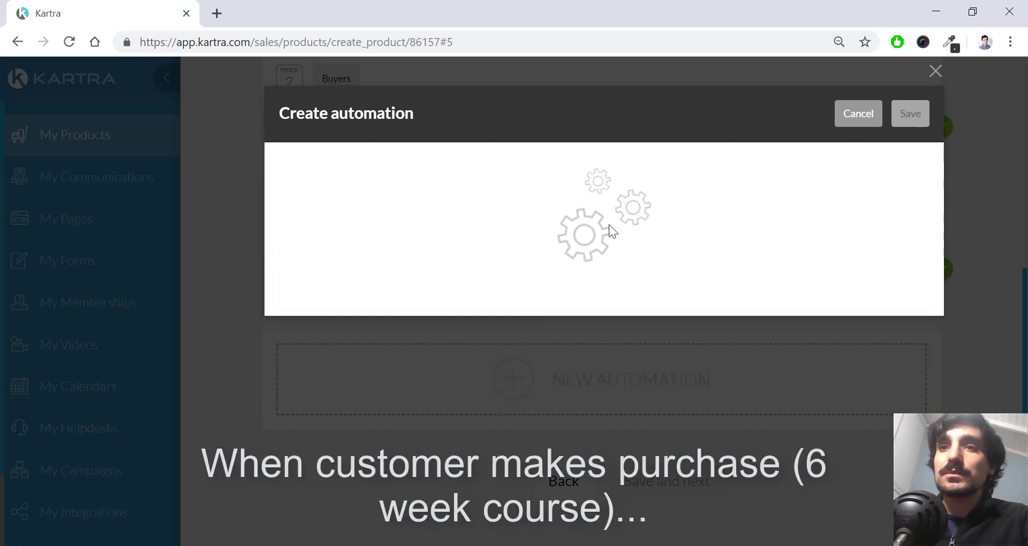
{"action": "left_click", "coordinate": [494, 237]}
{"action": "left_click", "coordinate": [490, 272]}
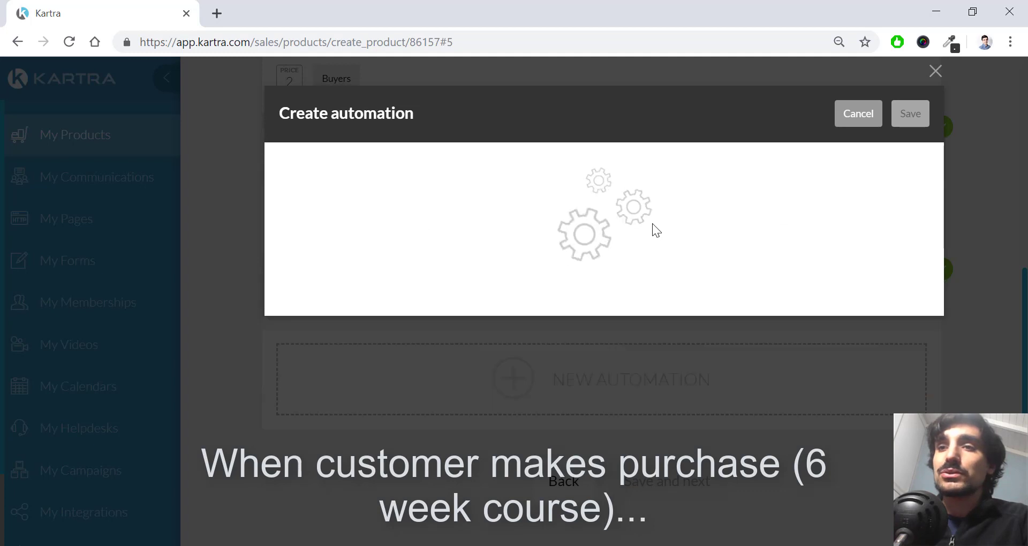
{"action": "left_click", "coordinate": [653, 227]}
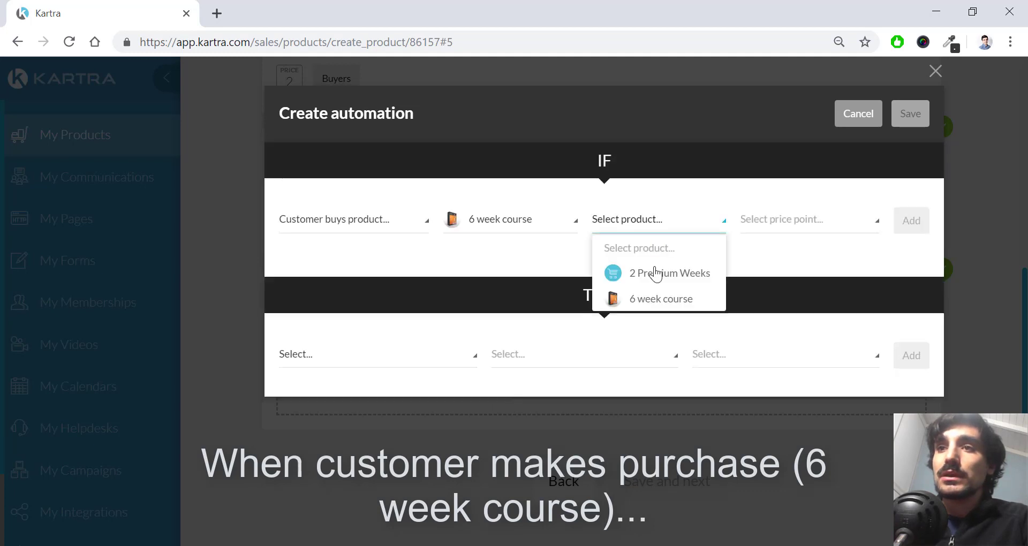
{"action": "left_click", "coordinate": [658, 296]}
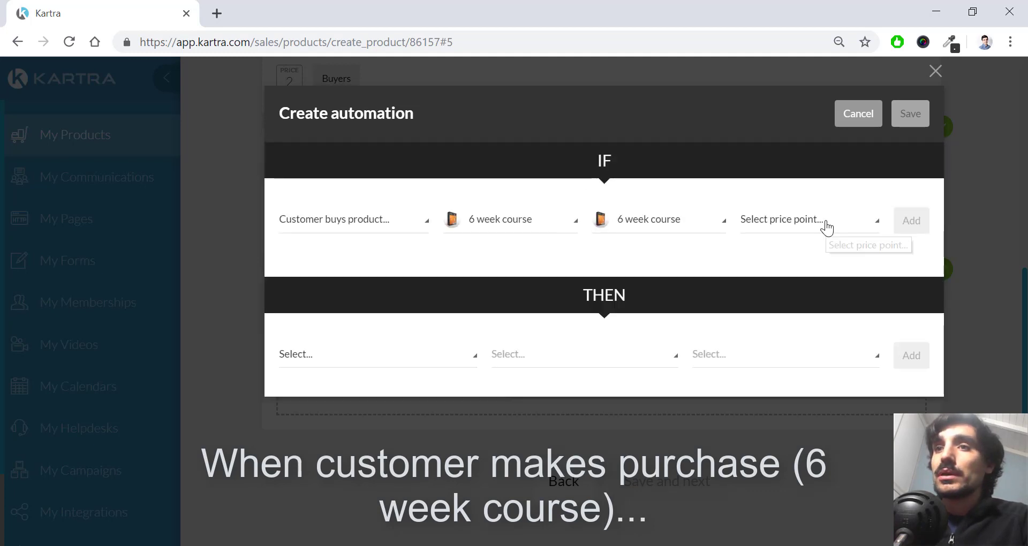
{"action": "left_click", "coordinate": [826, 227]}
{"action": "left_click", "coordinate": [803, 274]}
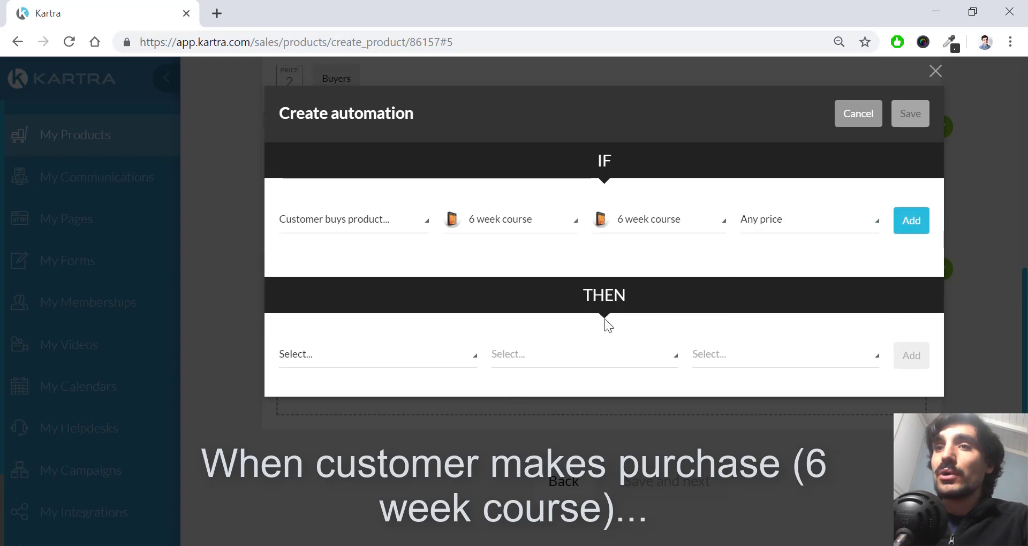
Add a THEN action that unassigns the "Abandonment" tag, with no category in particular.
{"action": "left_click", "coordinate": [314, 368]}
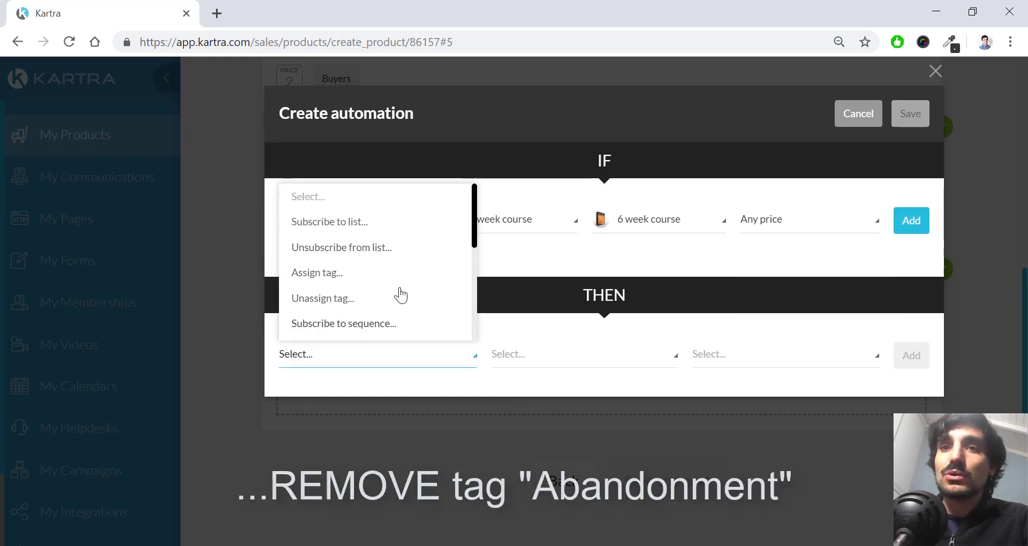
{"action": "left_click", "coordinate": [343, 299]}
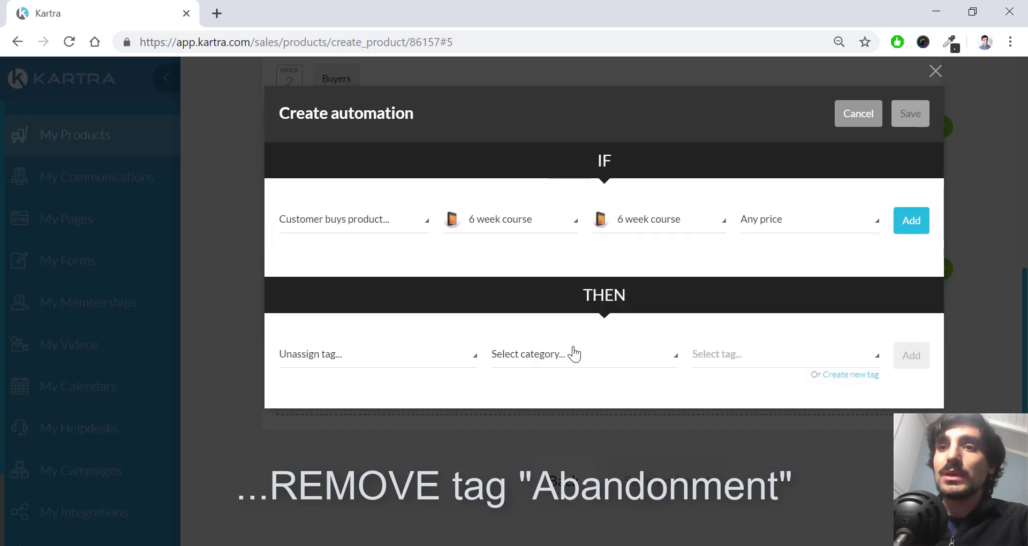
{"action": "left_click", "coordinate": [578, 360]}
{"action": "left_click", "coordinate": [569, 221]}
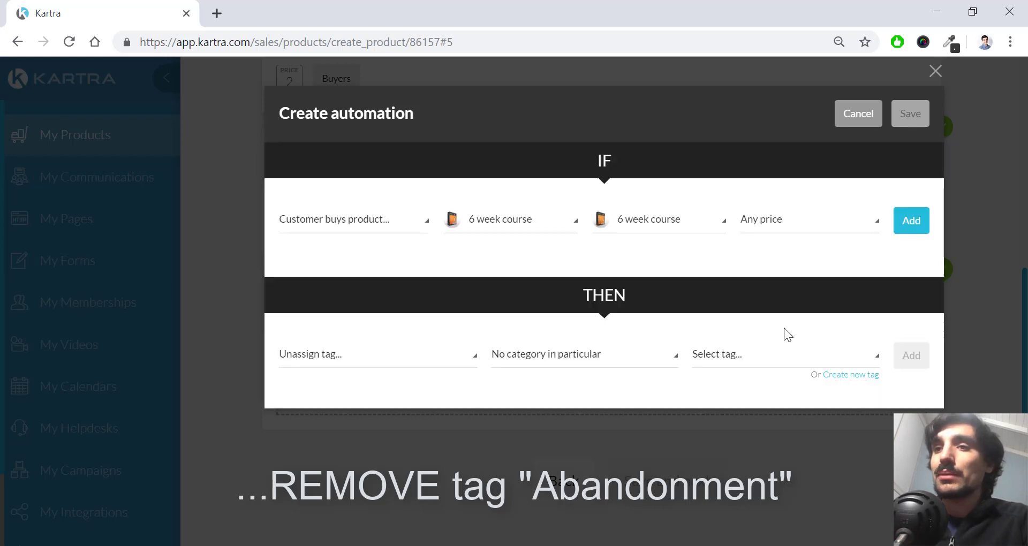
{"action": "left_click", "coordinate": [773, 358]}
{"action": "left_click", "coordinate": [759, 248]}
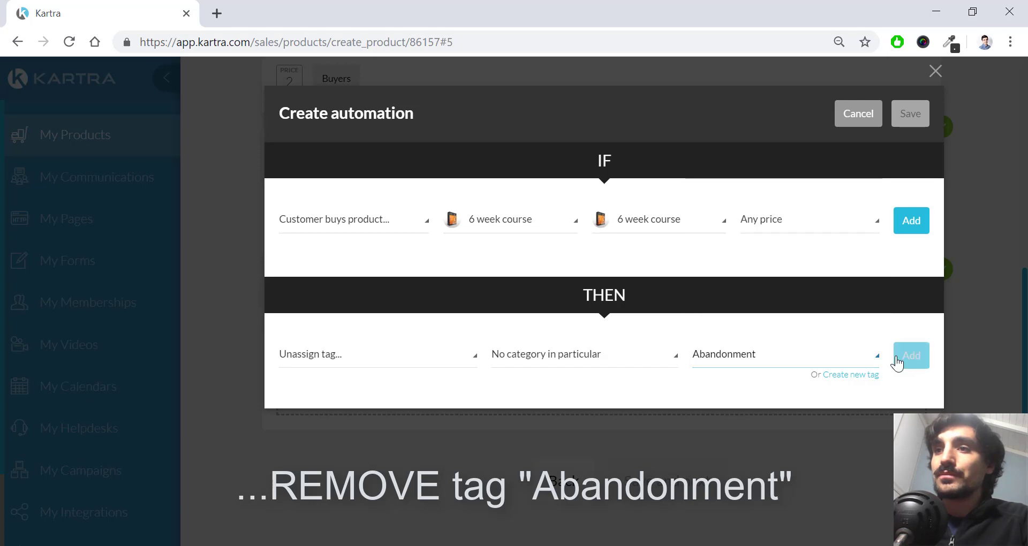
{"action": "left_click", "coordinate": [911, 355]}
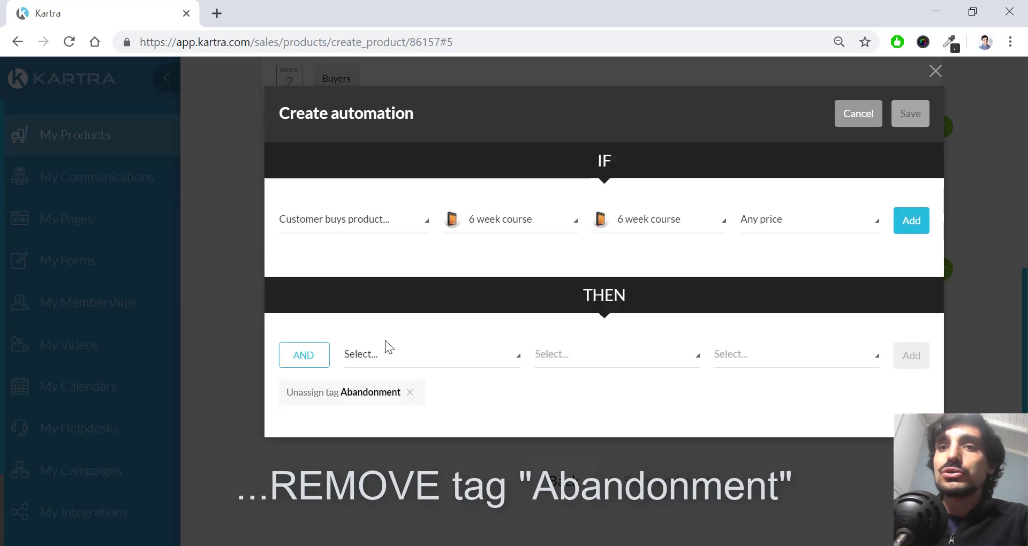
Add a THEN action that unsubscribes the buyer from the "Cart Abandonment" sequence.
{"action": "left_click", "coordinate": [382, 356]}
{"action": "left_click_drag", "start_coordinate": [514, 236], "coordinate": [514, 256]}
{"action": "left_click", "coordinate": [461, 308]}
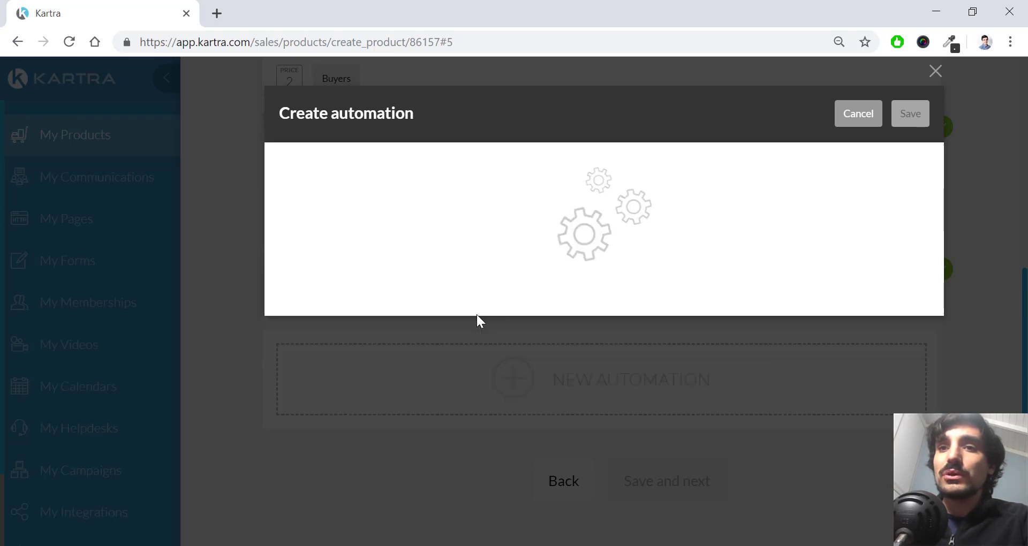
{"action": "left_click", "coordinate": [679, 359]}
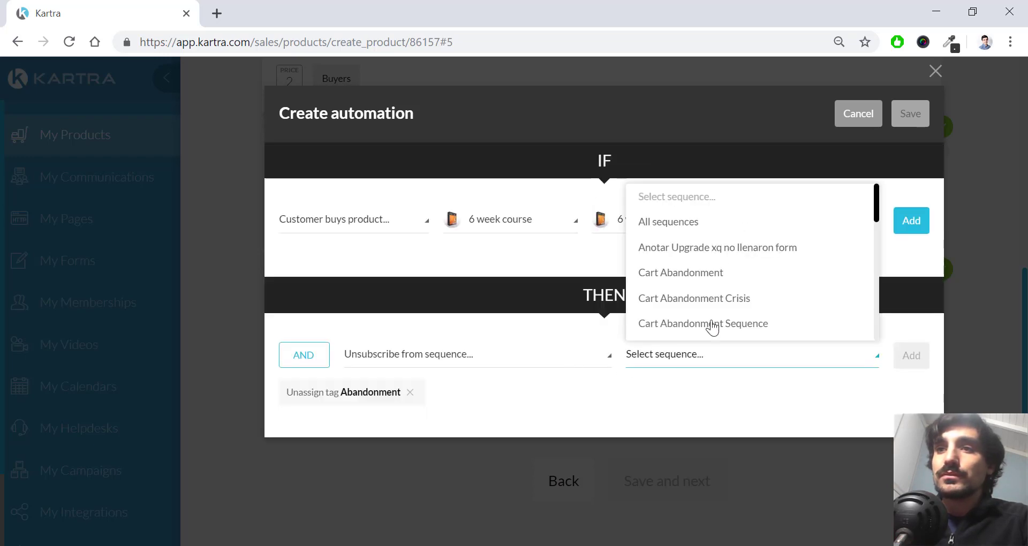
{"action": "left_click", "coordinate": [708, 275]}
{"action": "left_click", "coordinate": [911, 353]}
Add another THEN action that unsubscribes the buyer from the "Opt In Sequence".
{"action": "left_click", "coordinate": [468, 358]}
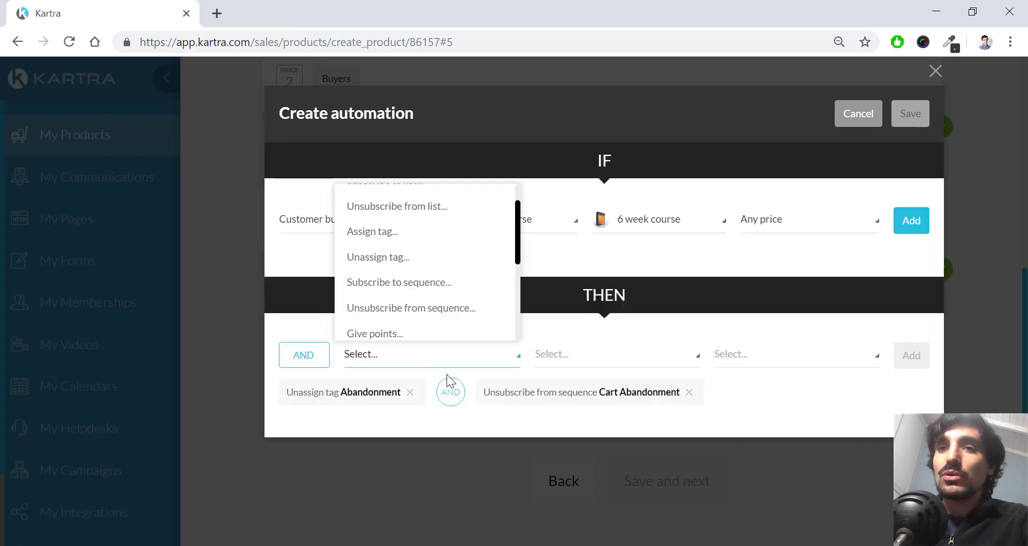
{"action": "left_click", "coordinate": [454, 313]}
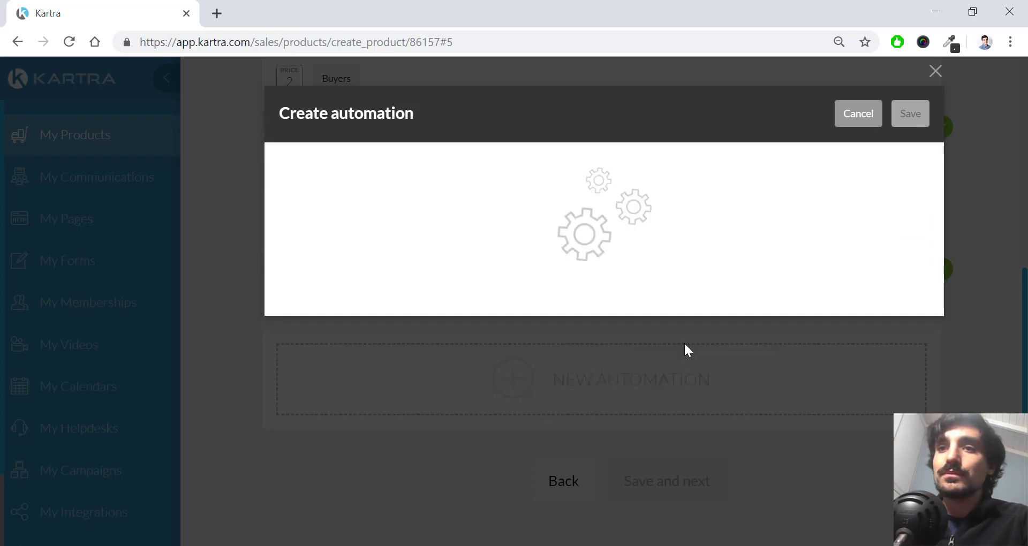
{"action": "left_click", "coordinate": [715, 352]}
{"action": "scroll", "coordinate": [730, 280], "scroll_direction": "down", "scroll_amount": 2}
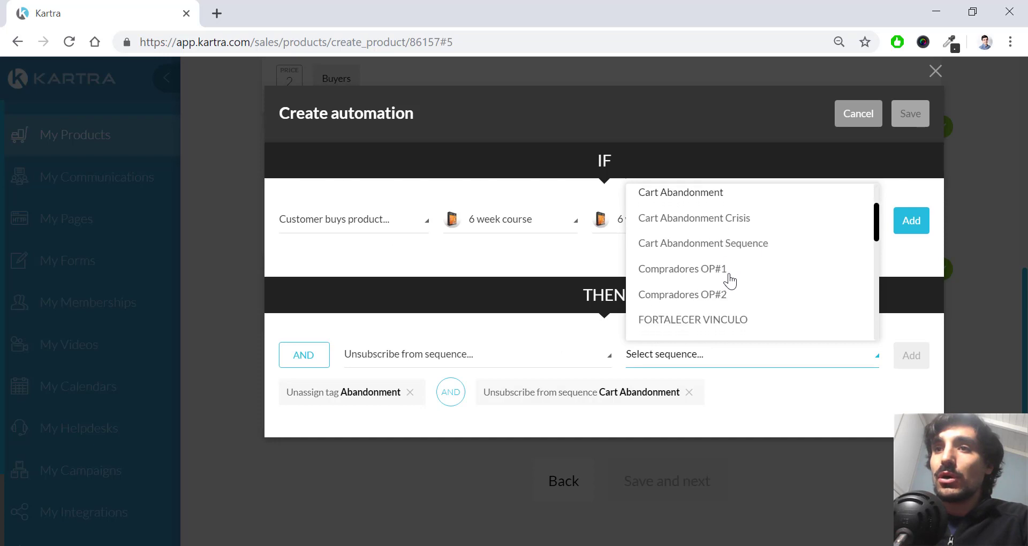
{"action": "scroll", "coordinate": [712, 286], "scroll_direction": "down", "scroll_amount": 5}
{"action": "scroll", "coordinate": [696, 289], "scroll_direction": "down", "scroll_amount": 2}
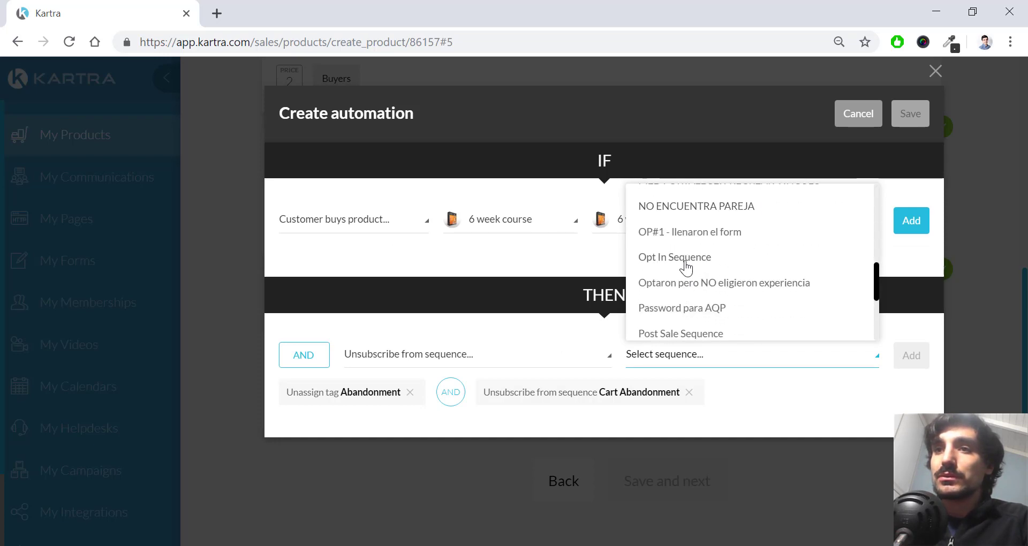
{"action": "left_click", "coordinate": [658, 263]}
{"action": "left_click", "coordinate": [910, 355]}
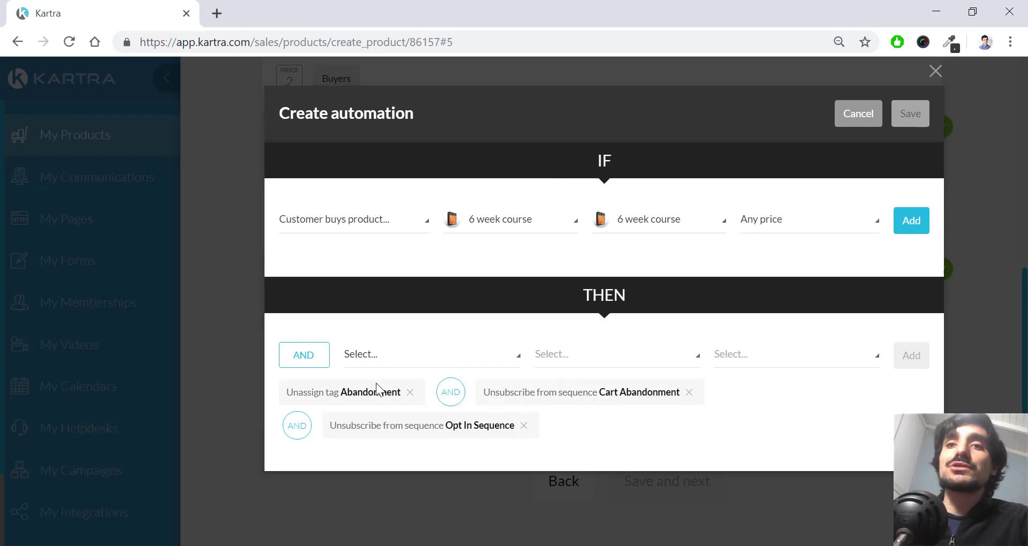
Add the purchase condition and save the advanced automation along with the product's Post Sale and Affiliates stages.
{"action": "left_click", "coordinate": [911, 229]}
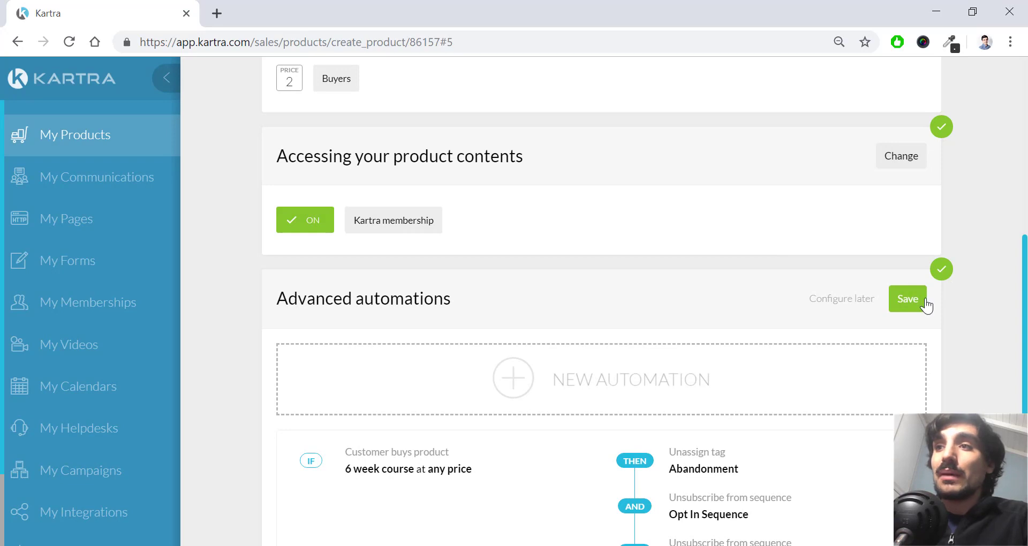
{"action": "left_click", "coordinate": [925, 305]}
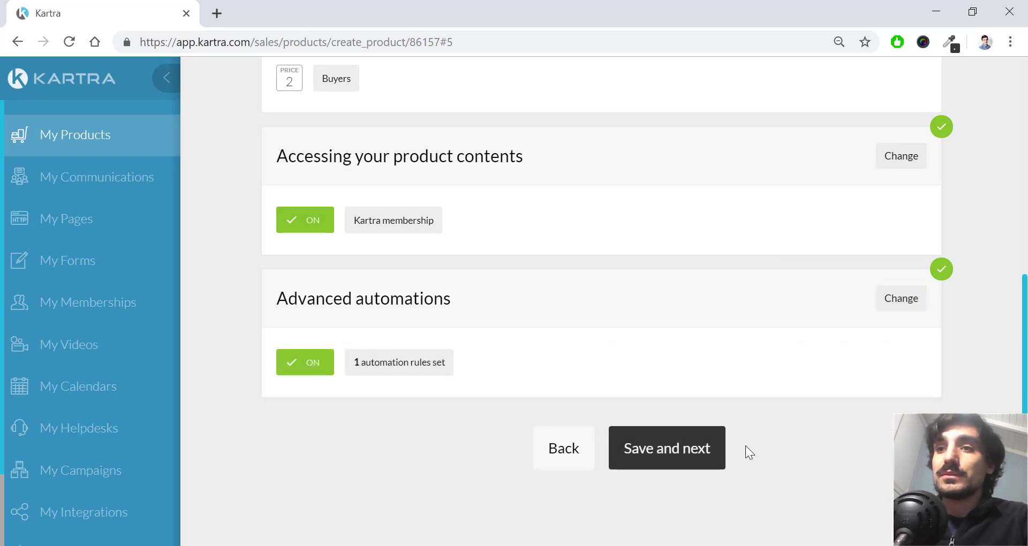
{"action": "left_click", "coordinate": [707, 456]}
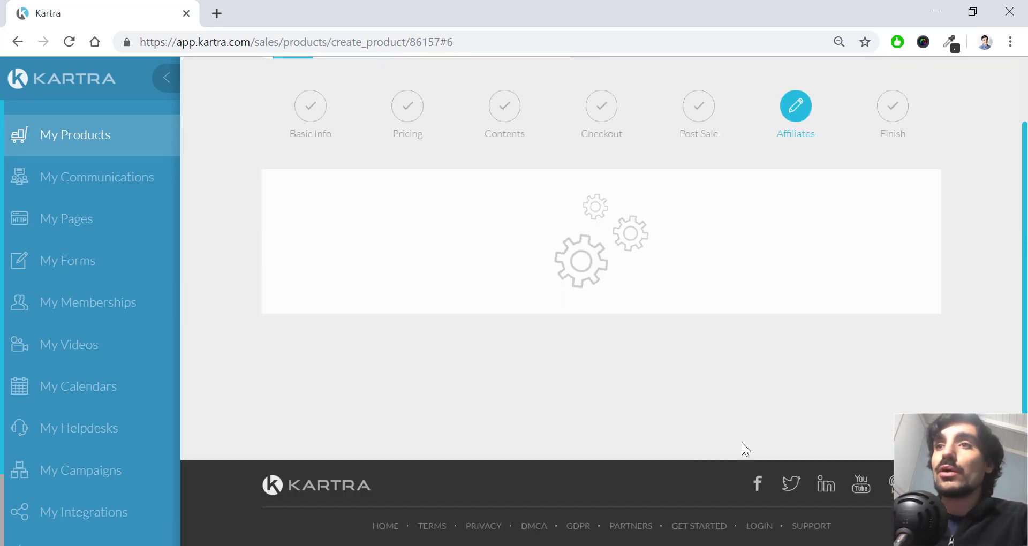
{"action": "left_click", "coordinate": [722, 353]}
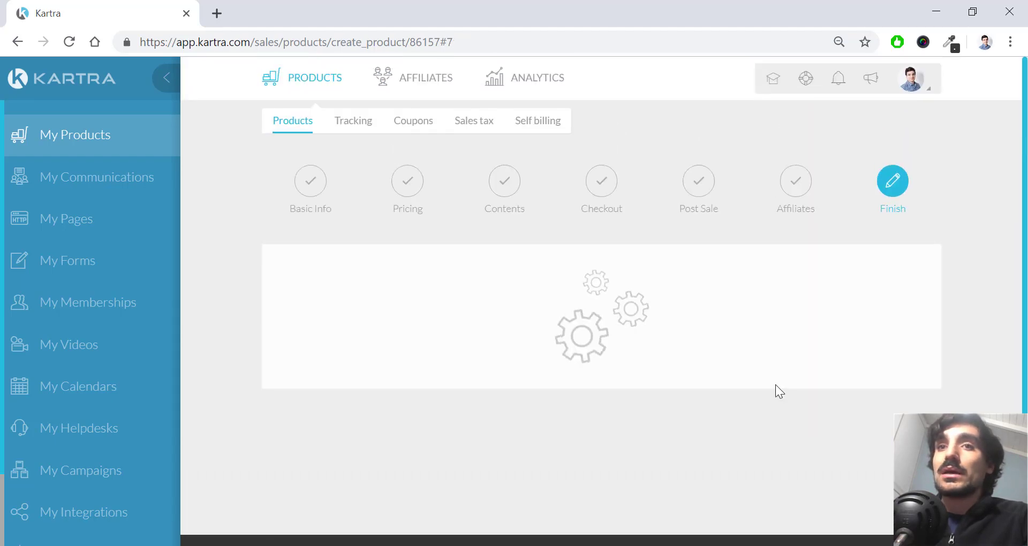
Go to the overview of all automations in My Communications.
{"action": "left_click", "coordinate": [229, 179]}
{"action": "mouse_move", "coordinate": [415, 92]}
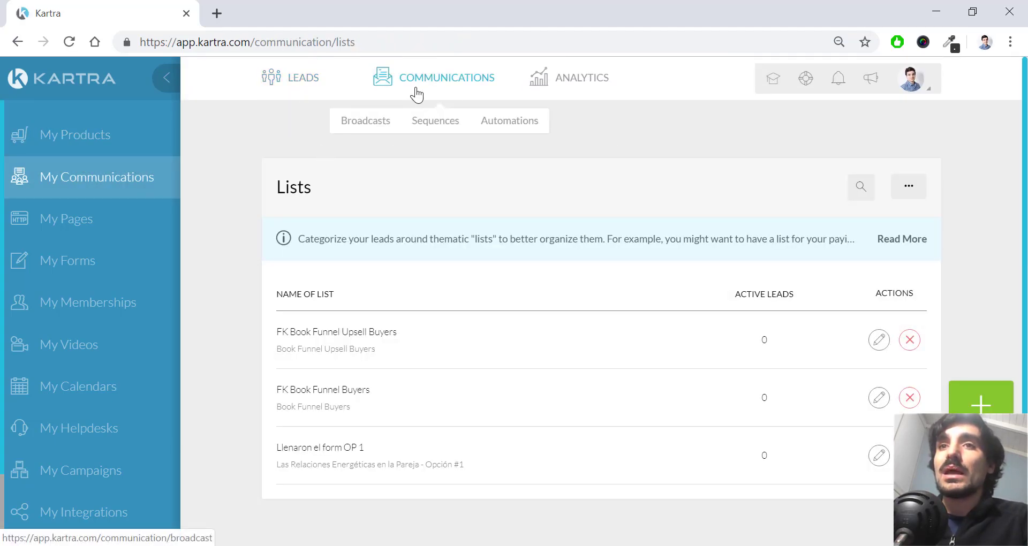
{"action": "left_click", "coordinate": [507, 121]}
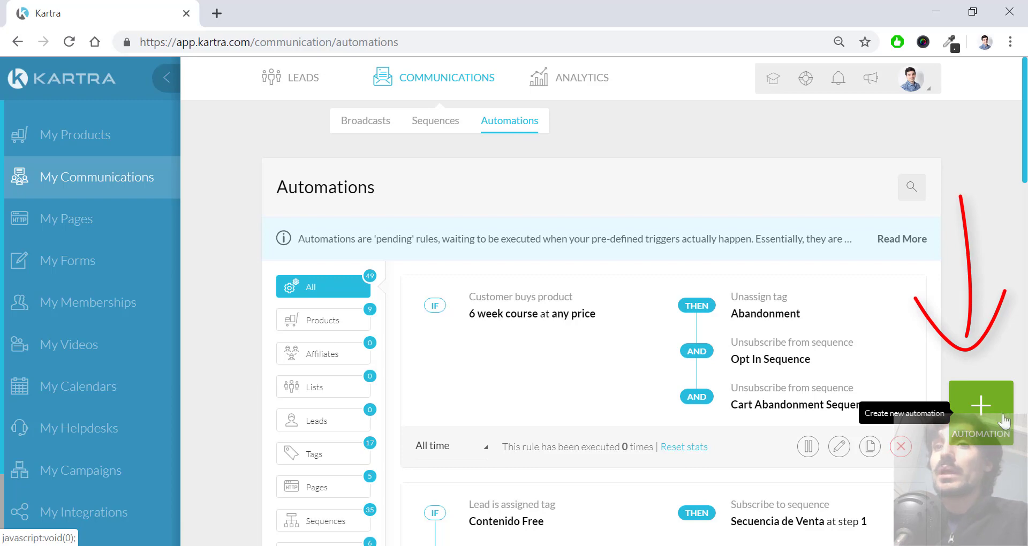
Start a new automation to examine the available IF triggers and THEN actions, and close it without saving.
{"action": "left_click", "coordinate": [1003, 420]}
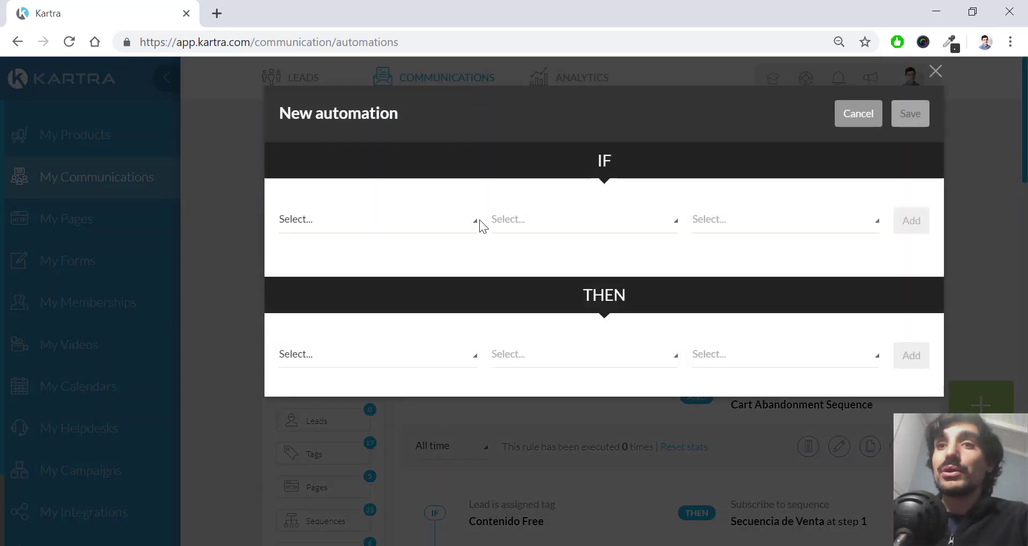
{"action": "left_click", "coordinate": [441, 235]}
{"action": "scroll", "coordinate": [419, 275], "scroll_direction": "down", "scroll_amount": 10}
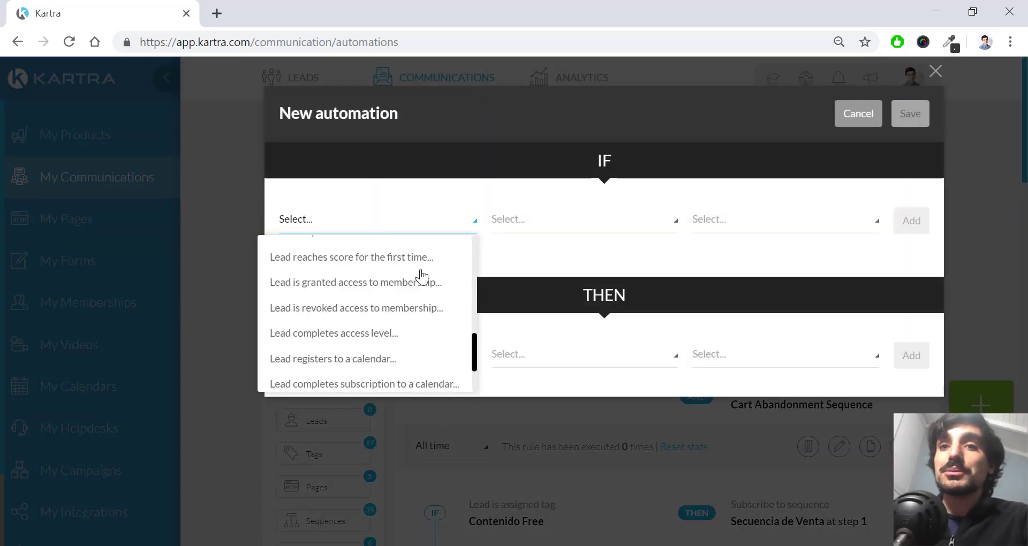
{"action": "left_click", "coordinate": [542, 245]}
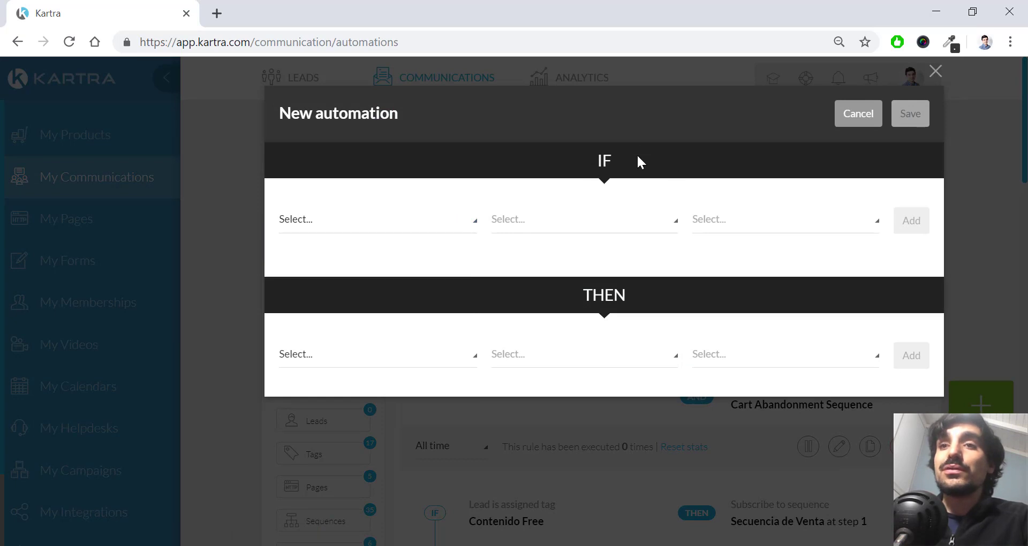
{"action": "scroll", "coordinate": [394, 271], "scroll_direction": "down", "scroll_amount": 5}
{"action": "scroll", "coordinate": [394, 271], "scroll_direction": "up", "scroll_amount": 5}
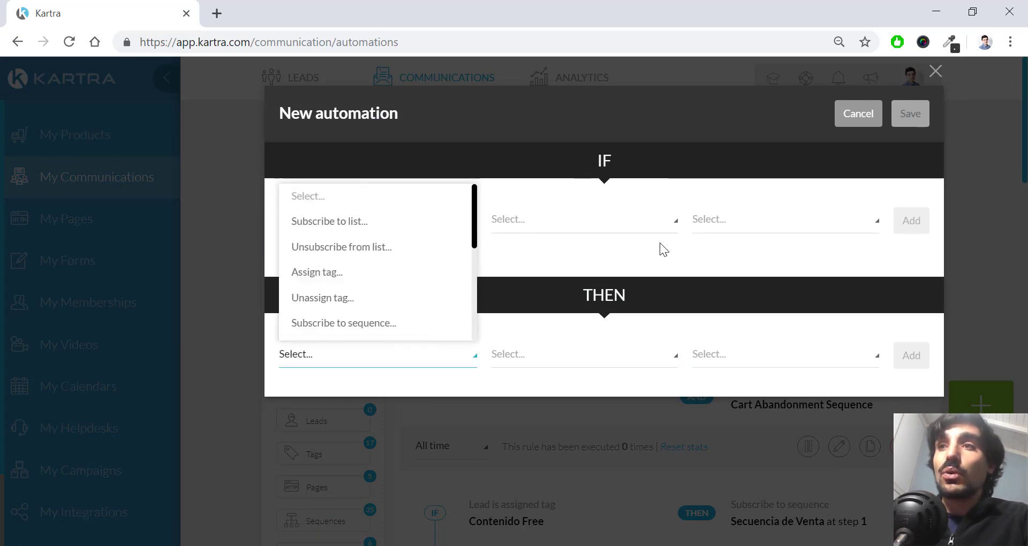
{"action": "left_click", "coordinate": [932, 71]}
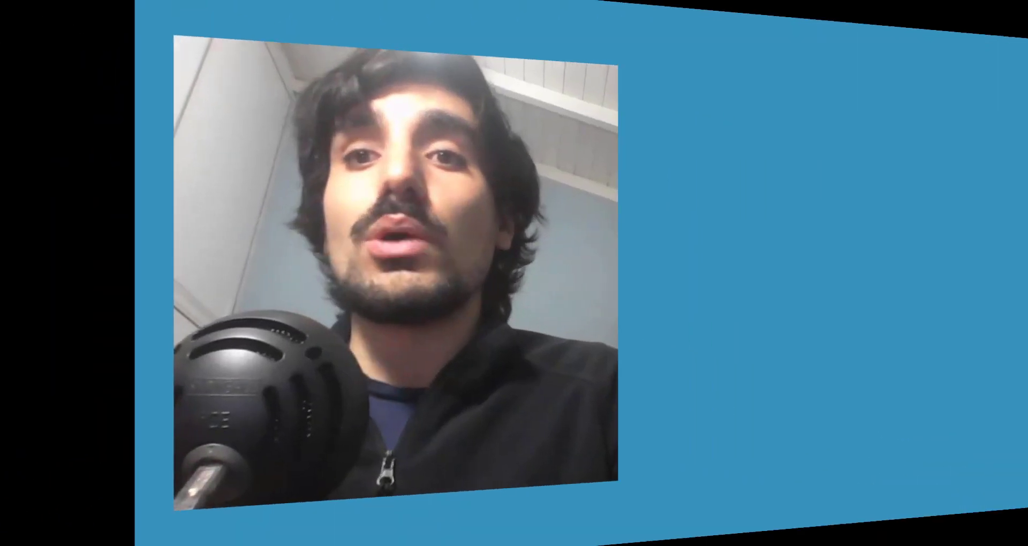